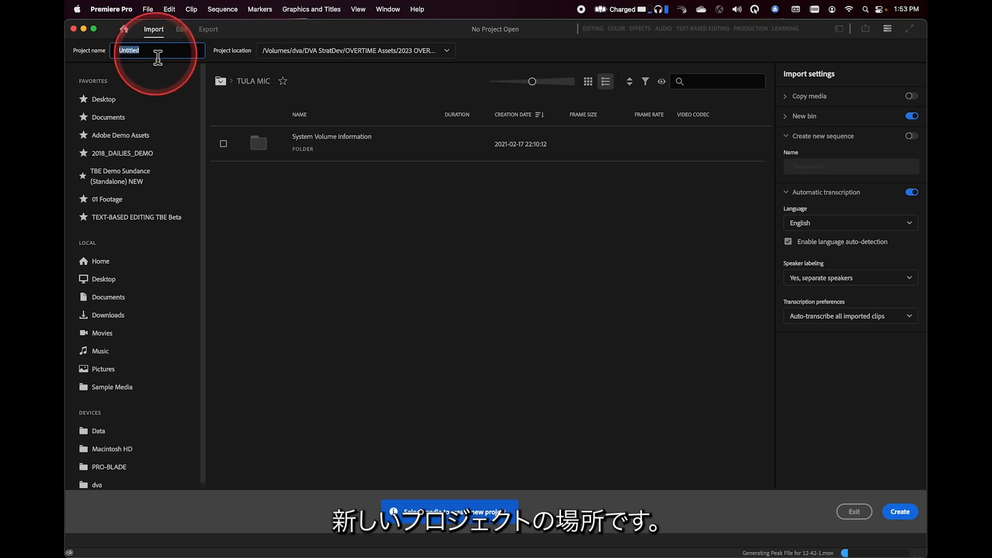
Create a folder named Files on the PRO-BLADE drive and set it as the project location
left_click(447, 52)
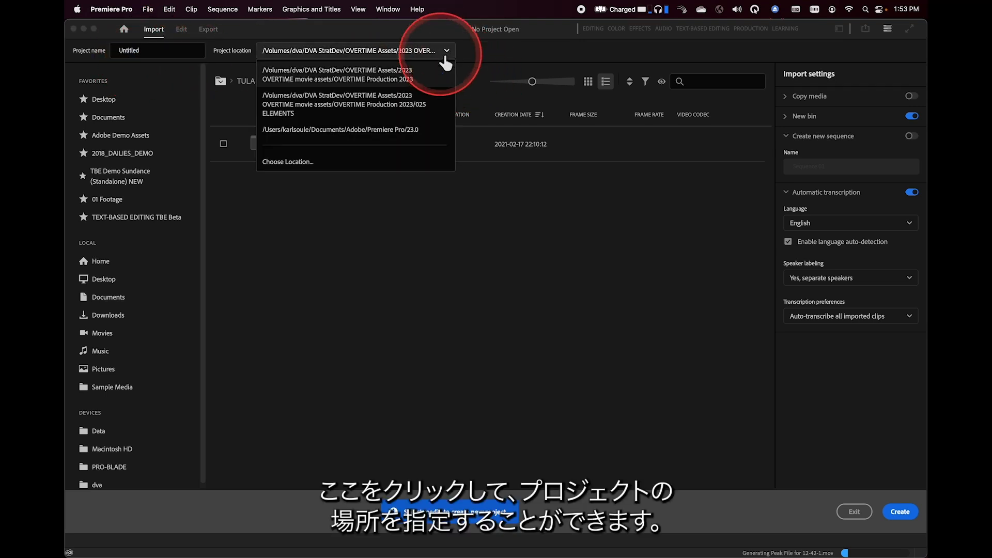
left_click(313, 163)
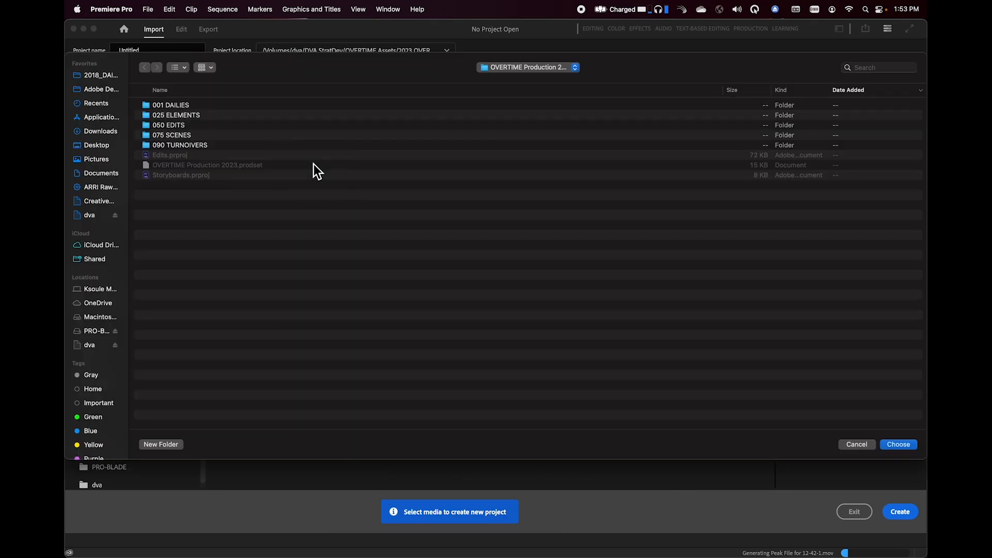
left_click(211, 289)
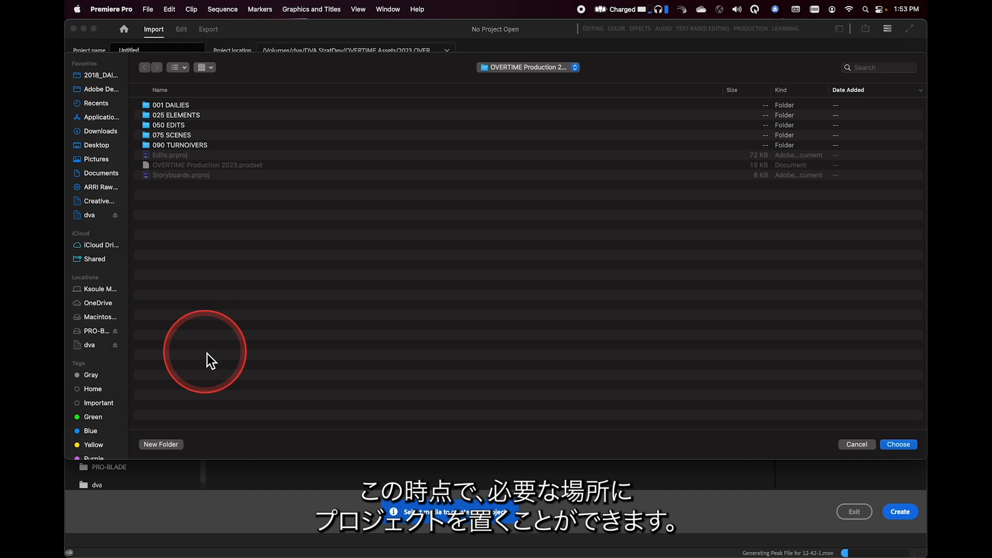
left_click(99, 335)
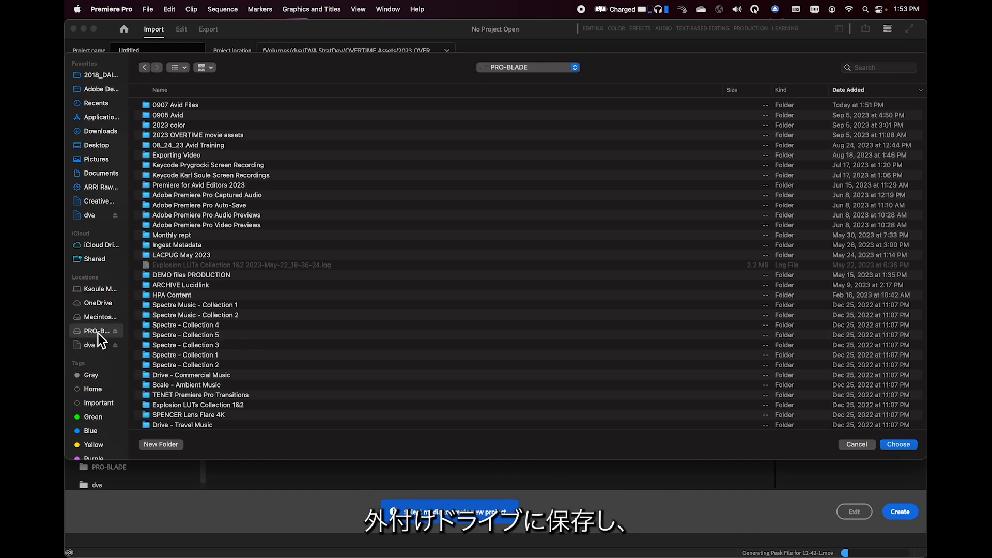
left_click(165, 448)
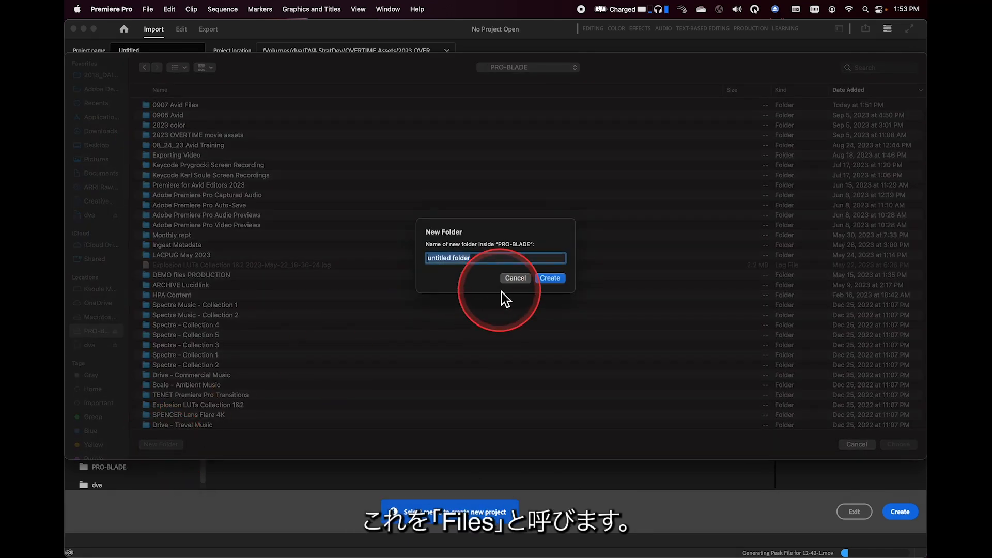
type("Files")
left_click(550, 278)
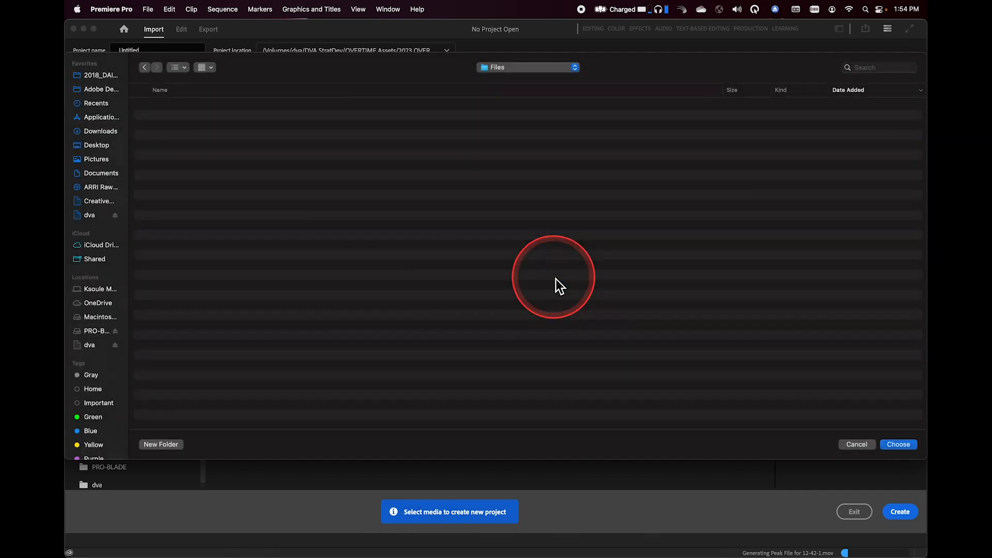
left_click(899, 446)
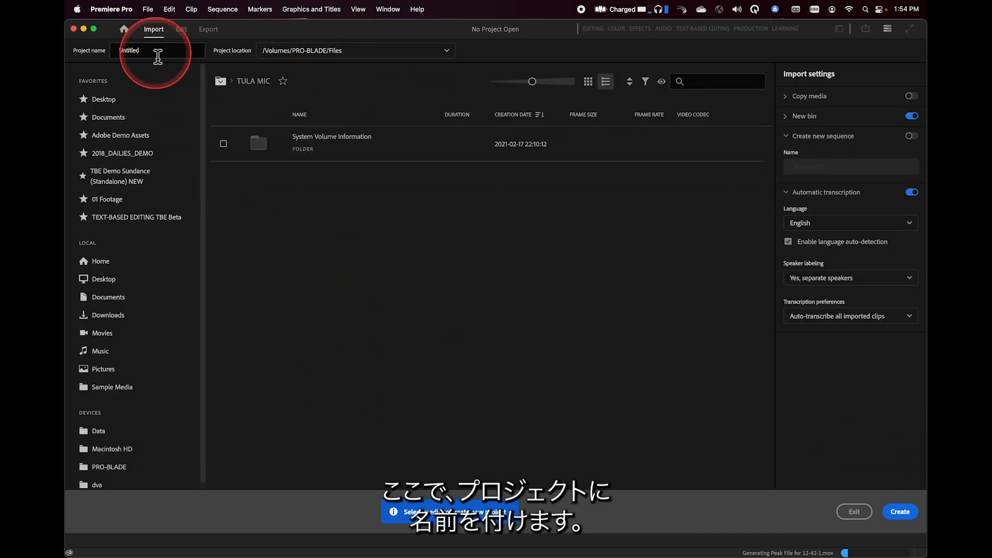
Enter the editor's first name as the project name and turn off the automatic transcription and new bin options
left_click(158, 55)
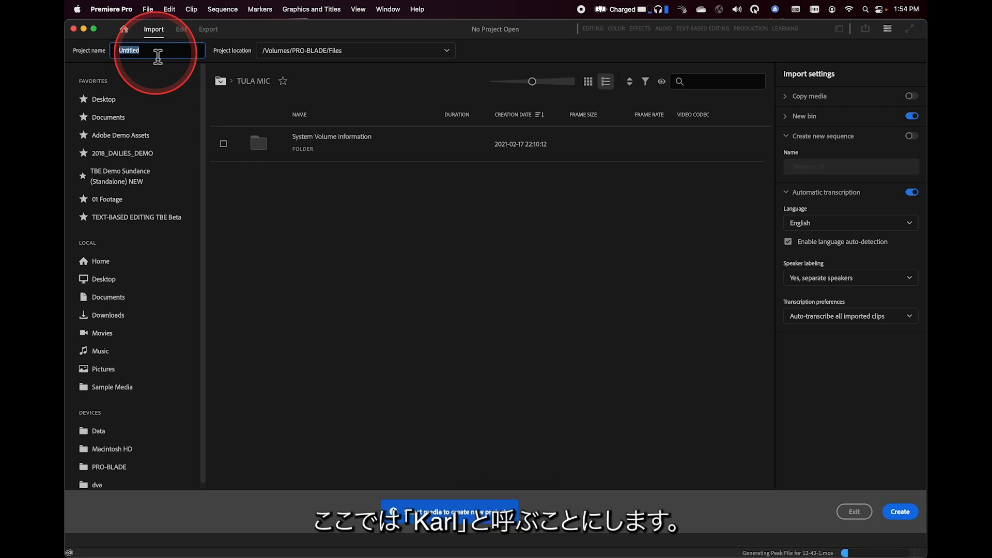
type("Karl")
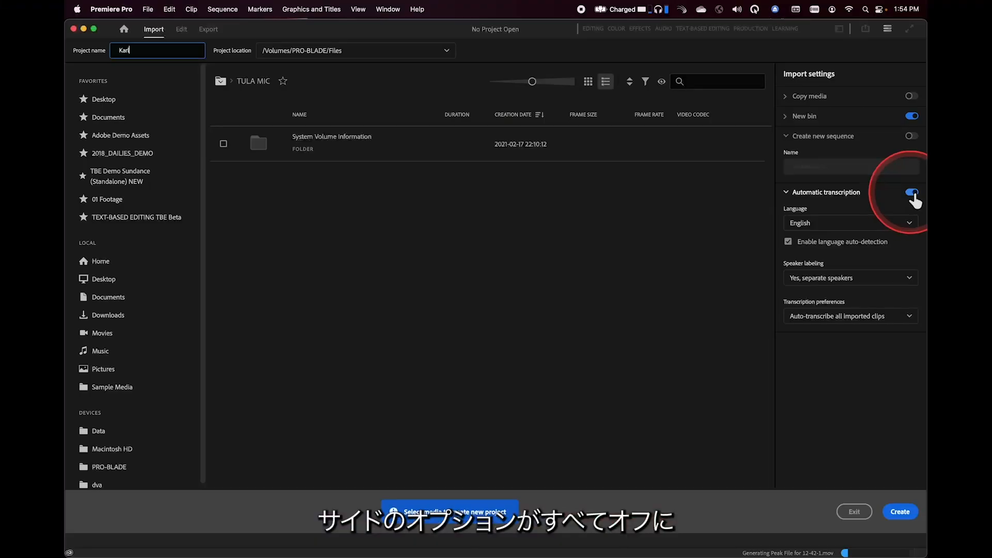
left_click(911, 193)
left_click(911, 116)
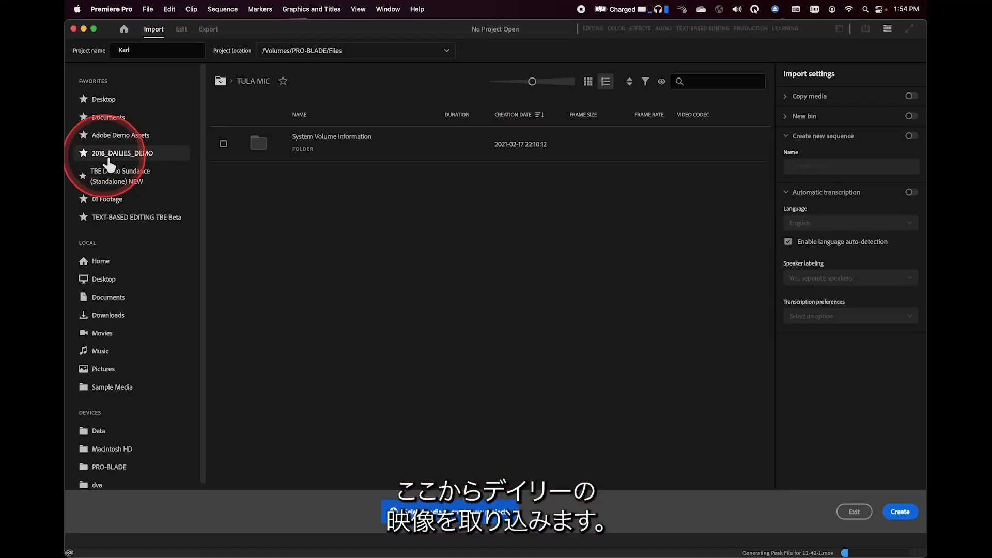
Open the Media folder inside 2018_DAILIES_DEMO and display its clips as a thumbnail grid
left_click(108, 158)
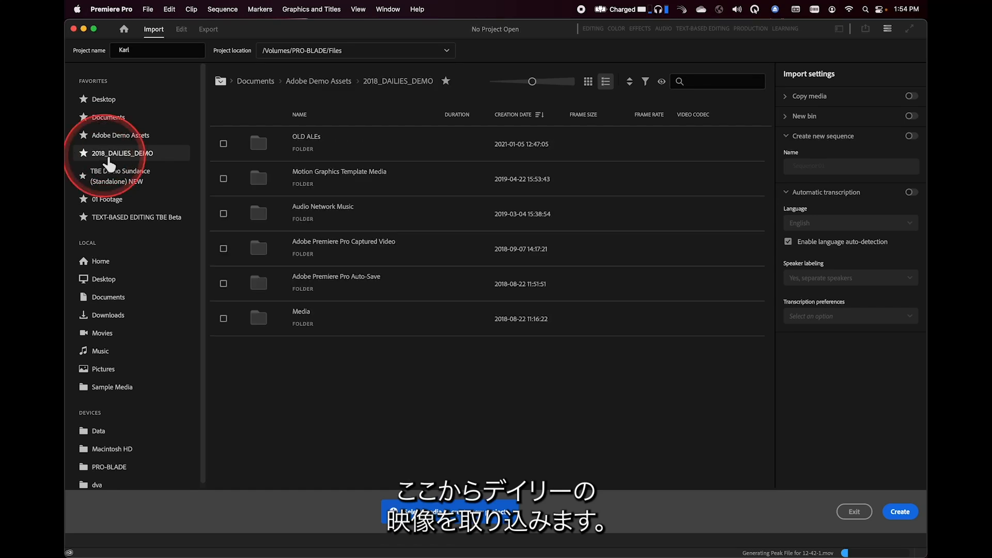
double_click(262, 330)
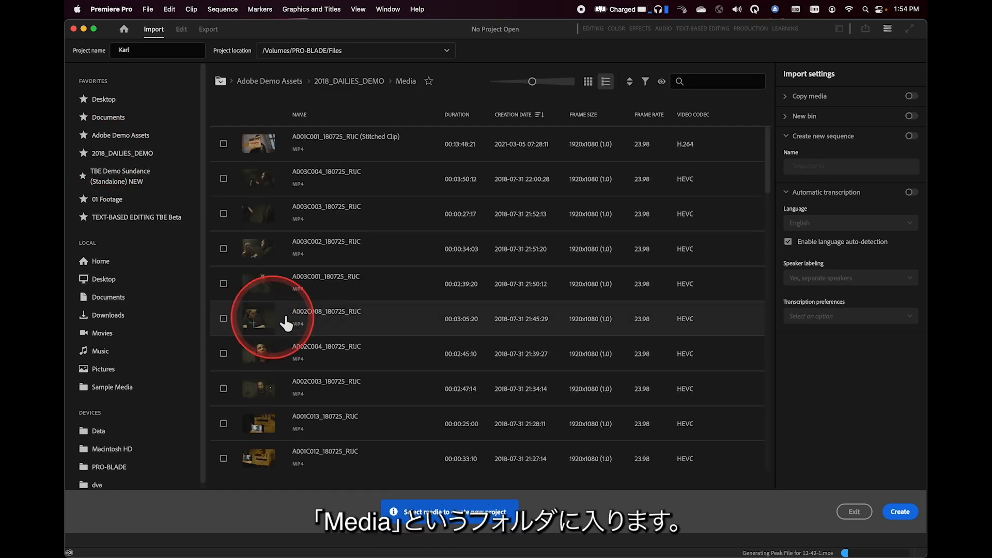
left_click(590, 85)
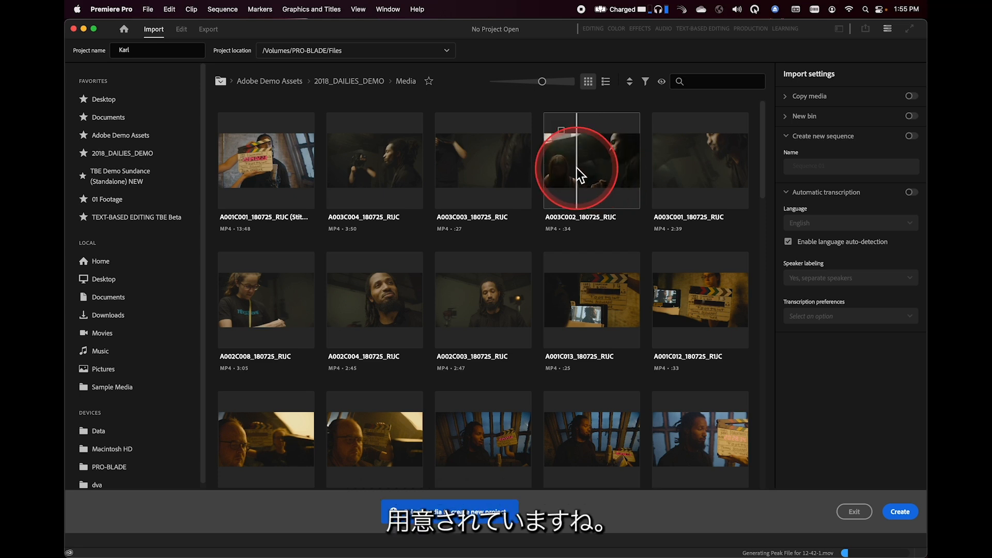
Look through the file type filter choices and the camera formats offered by the directory viewers
left_click(649, 88)
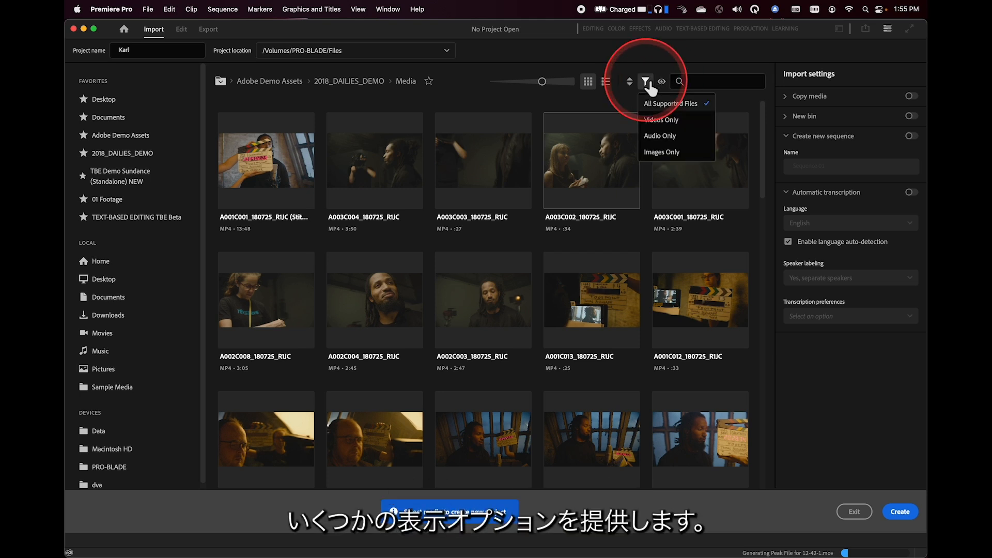
left_click(654, 66)
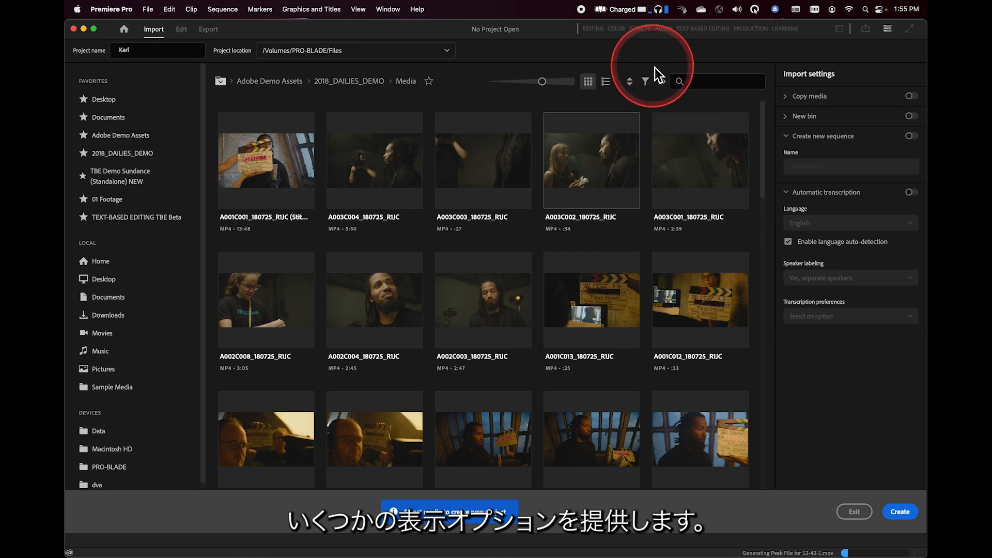
left_click(662, 83)
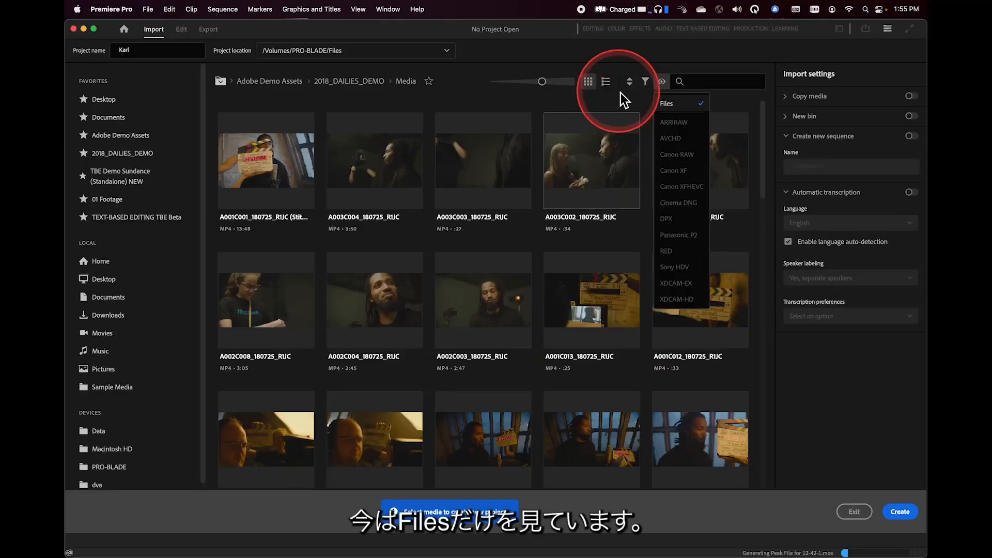
left_click(622, 94)
left_click(662, 84)
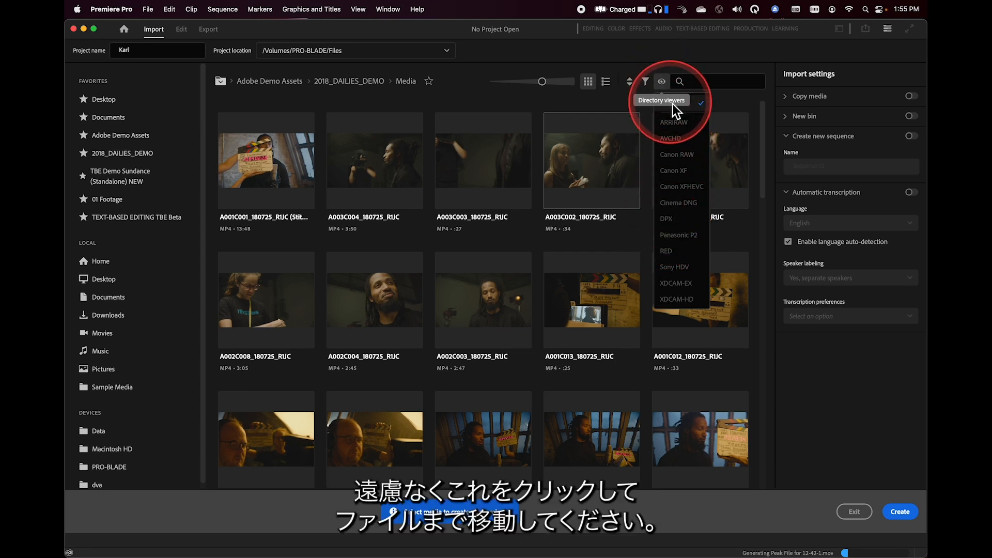
left_click(546, 70)
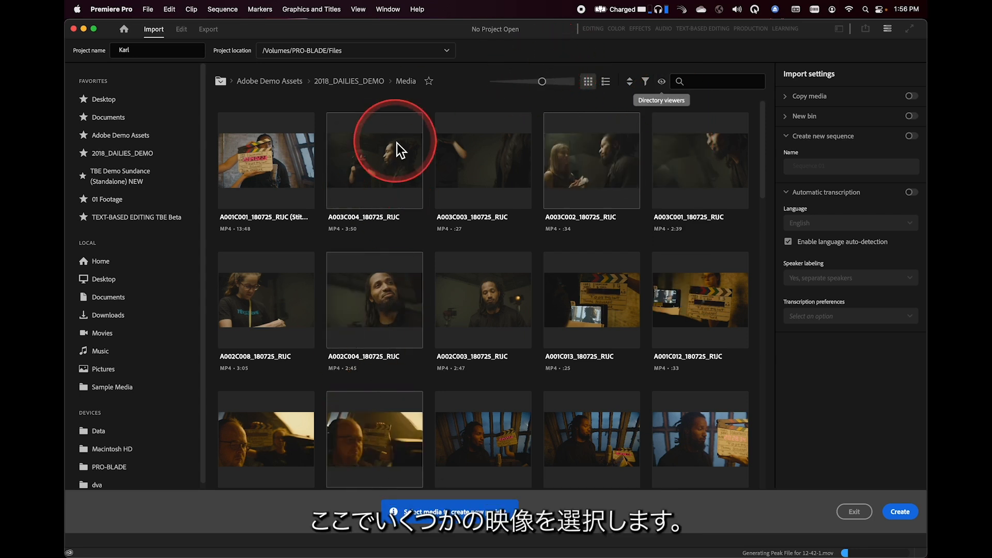
Select the stitched A001C001 clip plus A002C004, A002C003, A001C009 and A001C007 for import
left_click(313, 175)
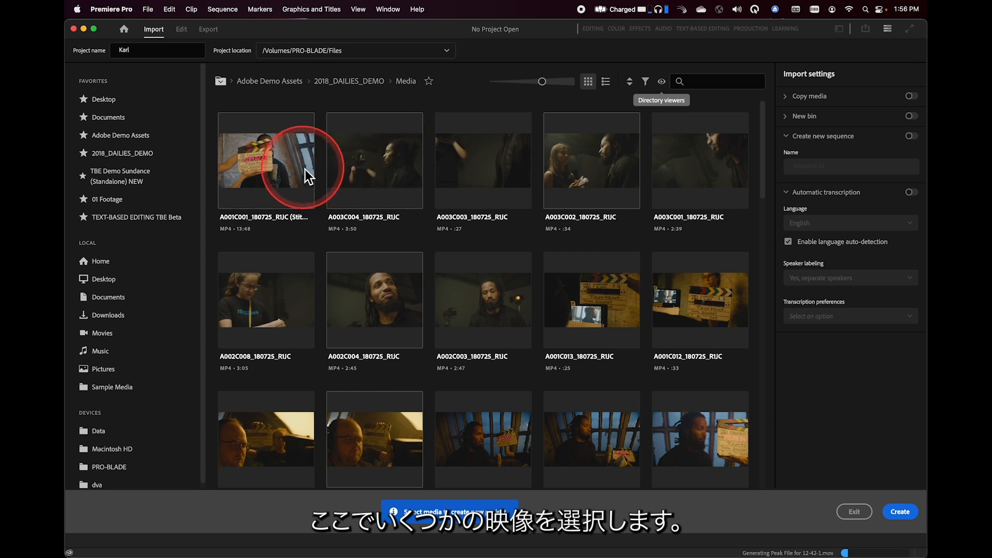
left_click(370, 298)
left_click(485, 292)
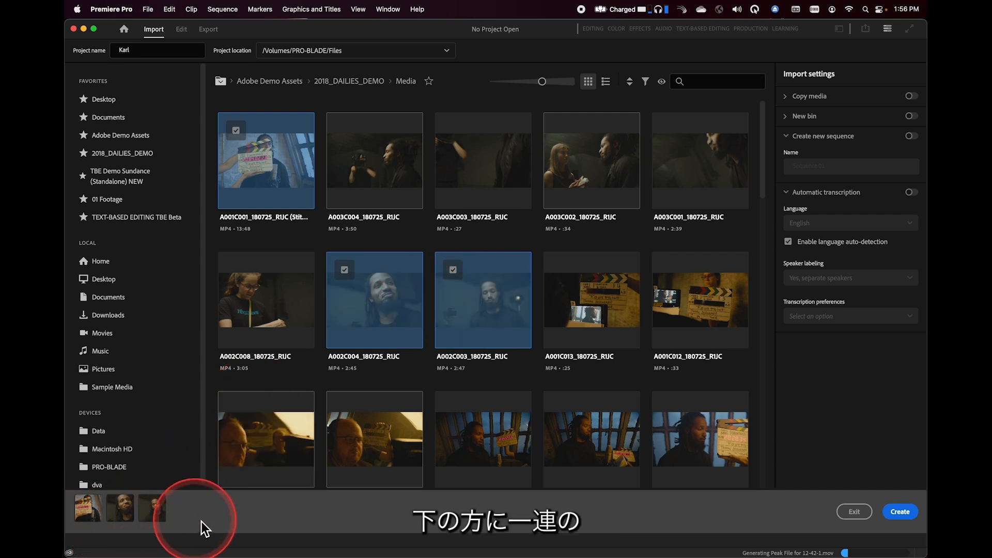
left_click(470, 442)
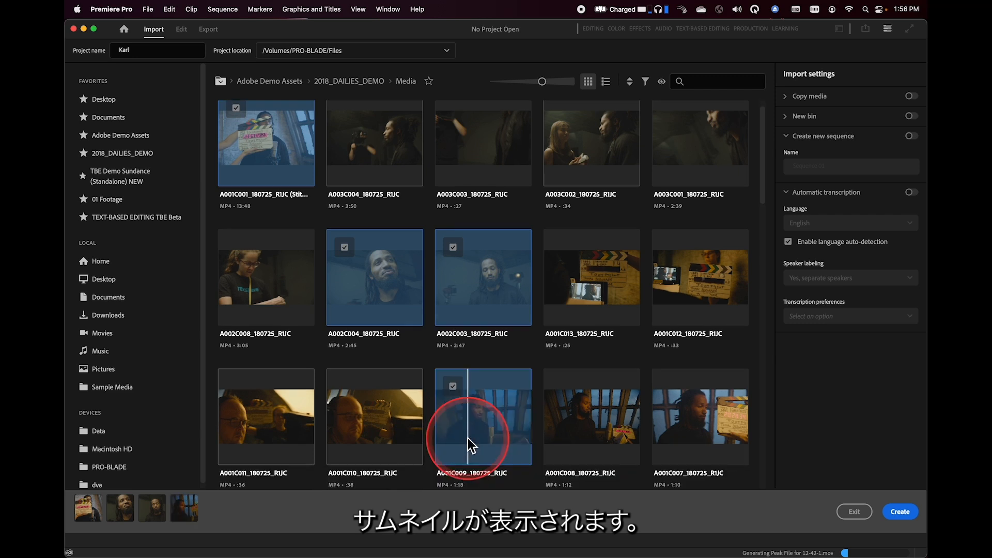
left_click(706, 415)
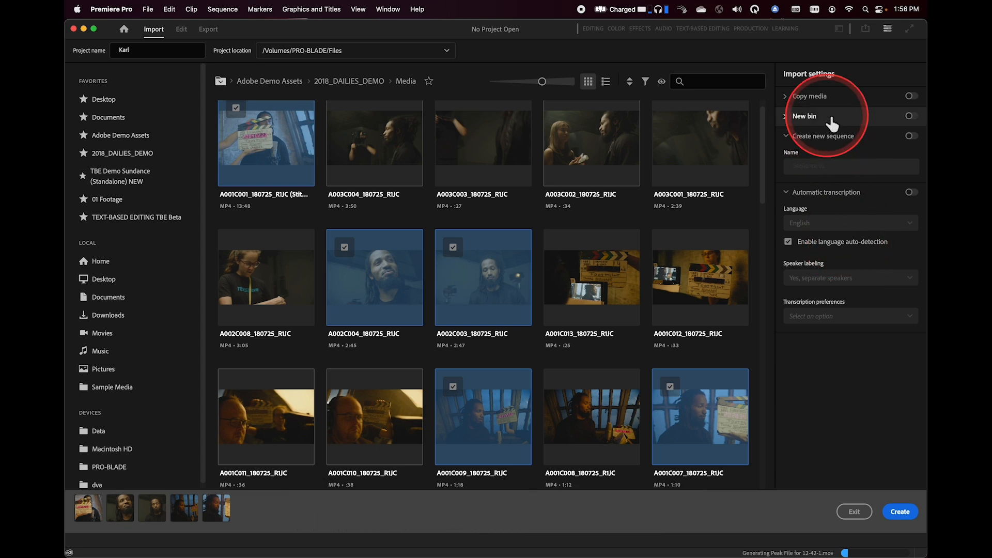
Turn on Copy media for the import and expand its preset and destination settings
left_click(912, 98)
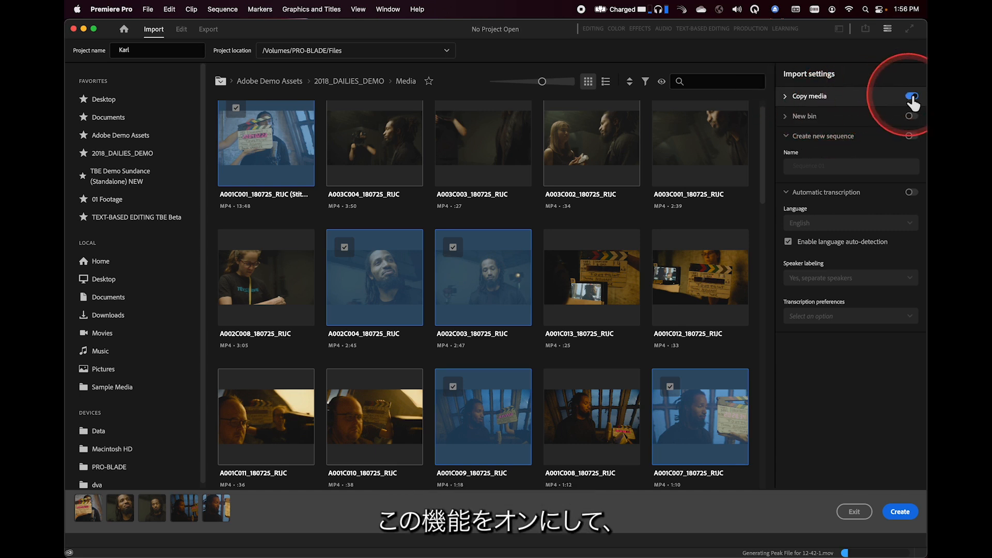
left_click(796, 98)
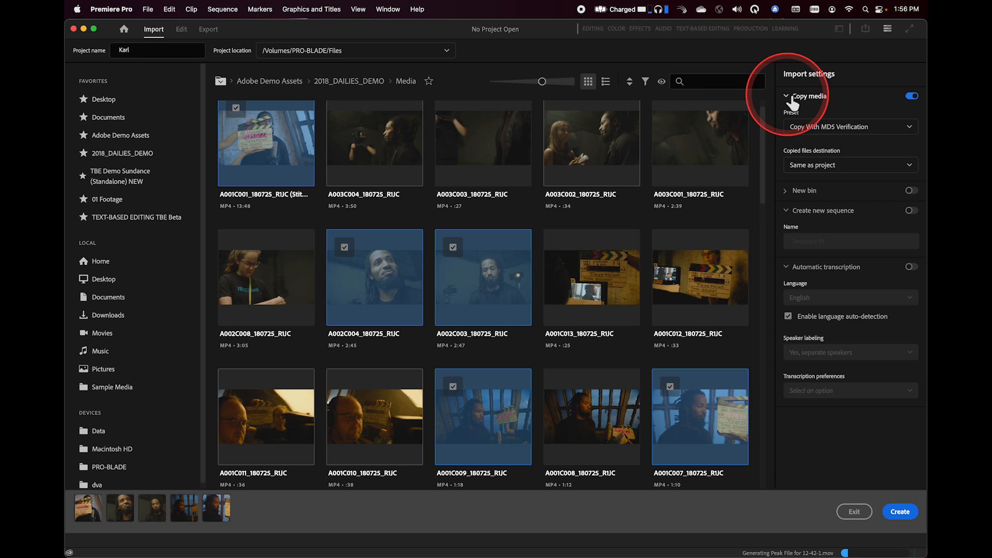
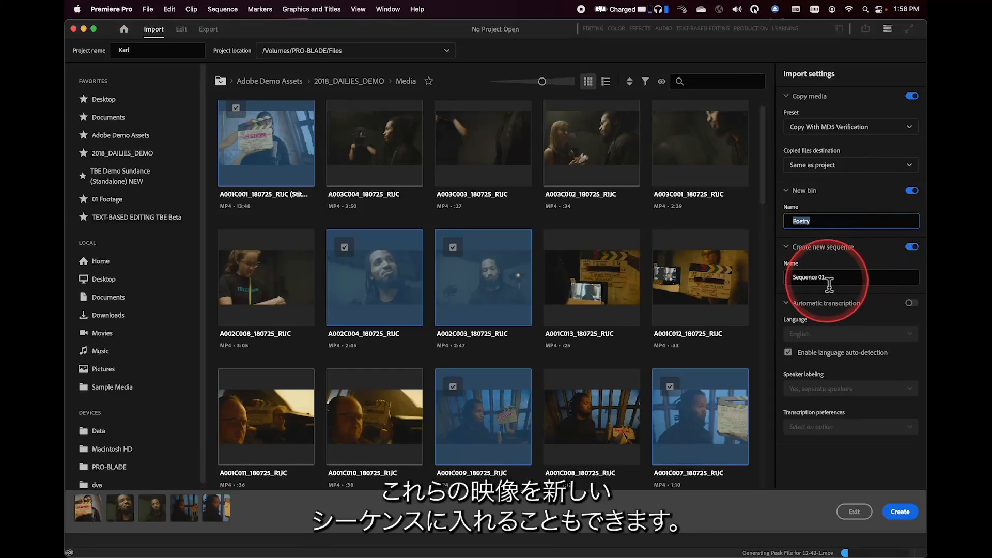
Name the new sequence Poetry Stringout and create the project with the selected clips
left_click(831, 279)
left_click(796, 278)
key("Delete")
key("Delete")
key("Delete")
key("Delete")
key("Delete")
key("Delete")
key("Delete")
key("Delete")
key("Delete")
key("Delete")
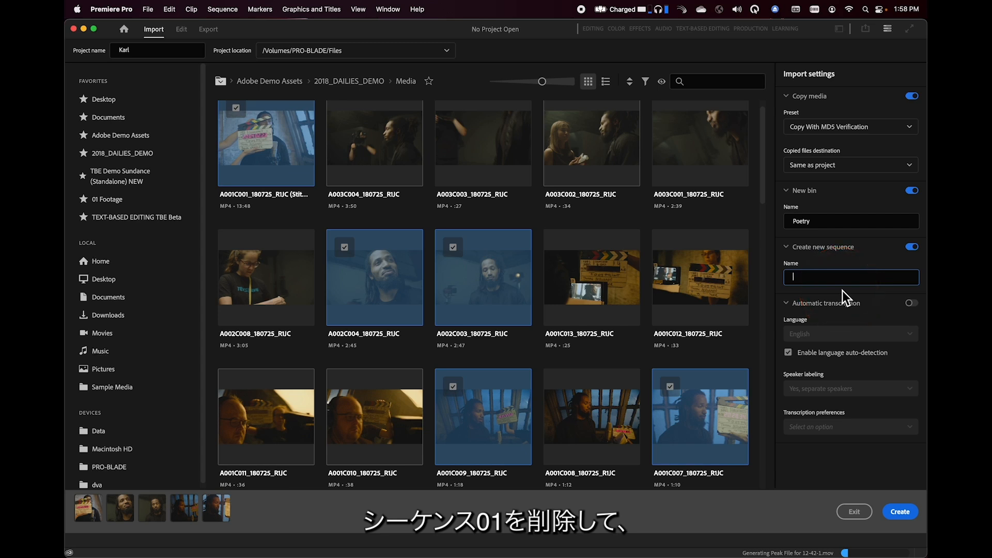
type("Poetry")
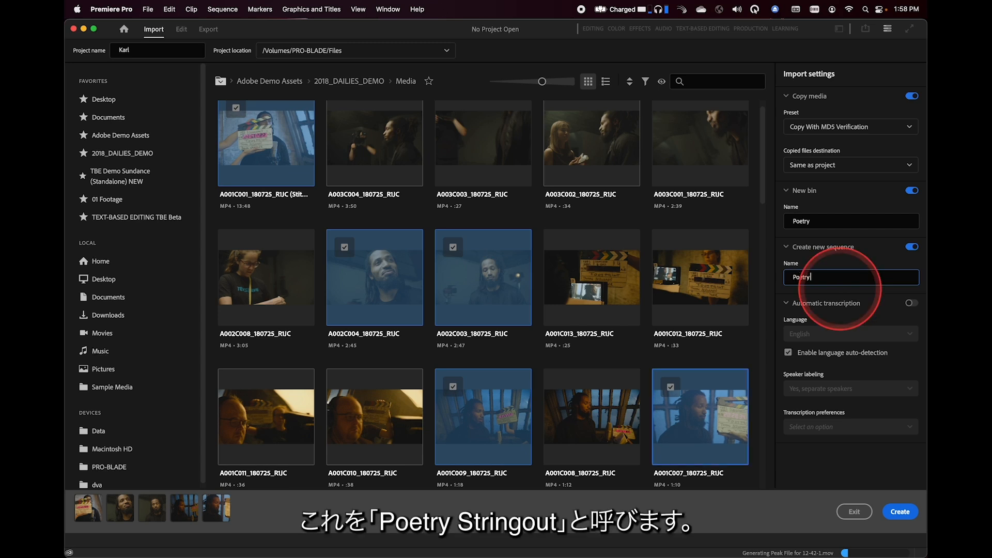
type(" Stringout")
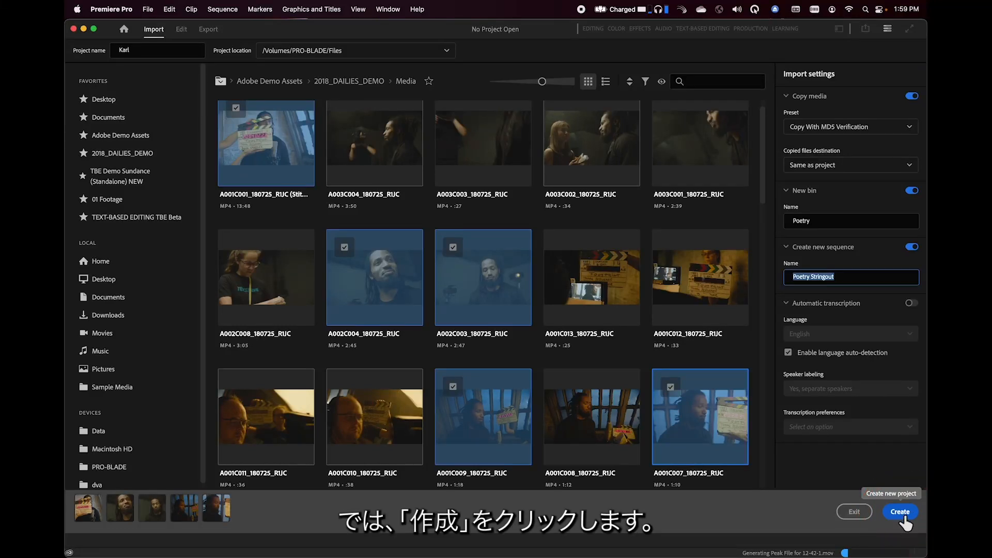
left_click(904, 520)
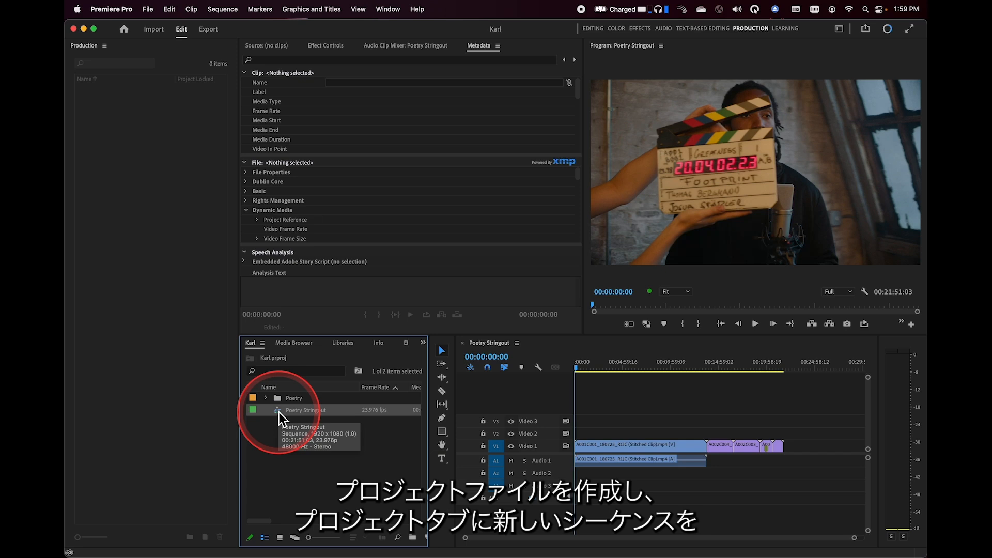
Expand the Poetry bin to view its imported clips and bring the Source monitor forward
left_click(266, 400)
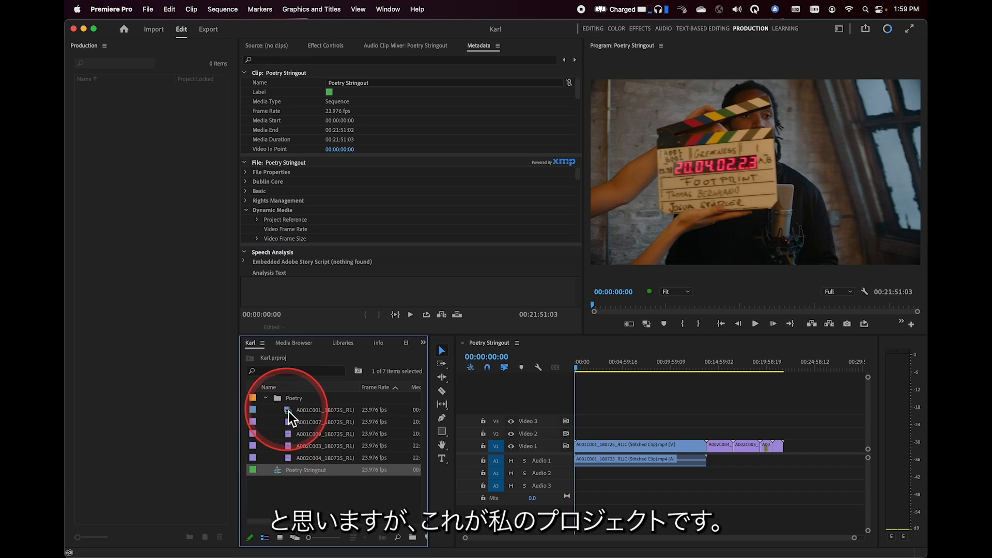
left_click(277, 49)
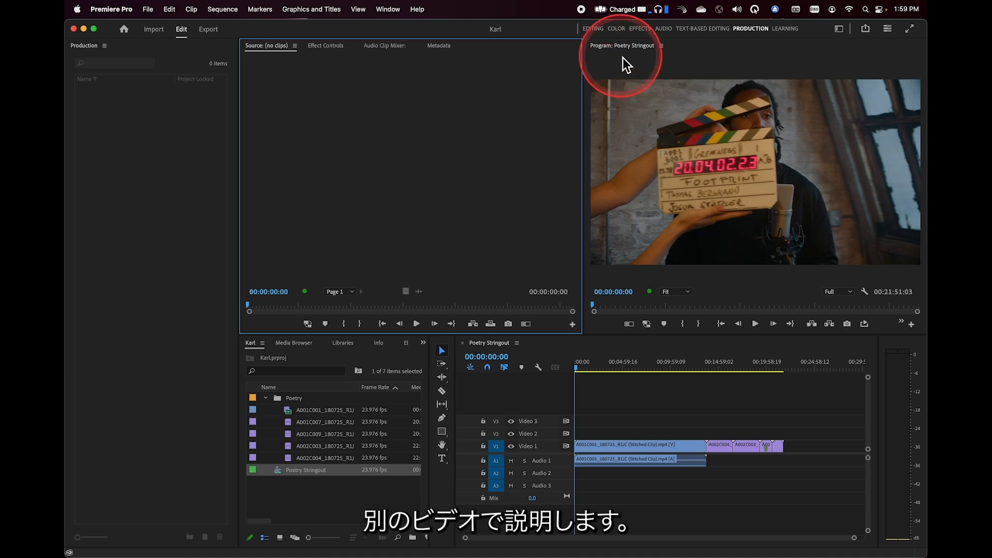
Switch to the Editing workspace and reset it to its saved layout
left_click(839, 29)
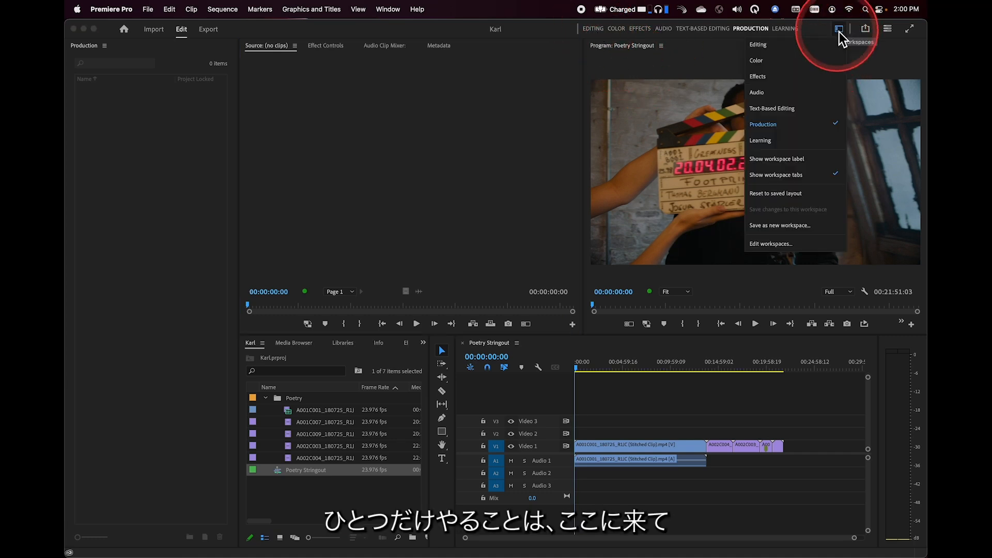
left_click(764, 48)
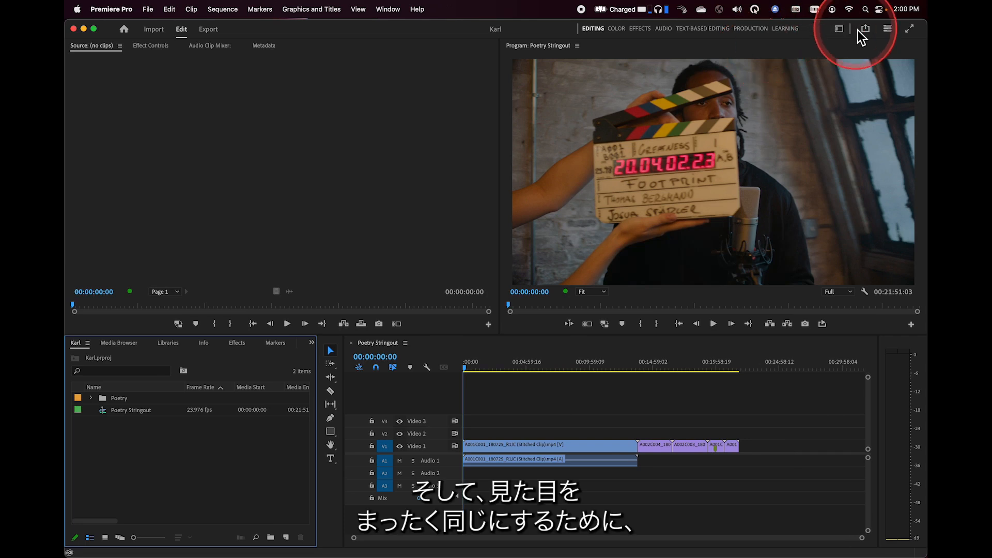
left_click(840, 29)
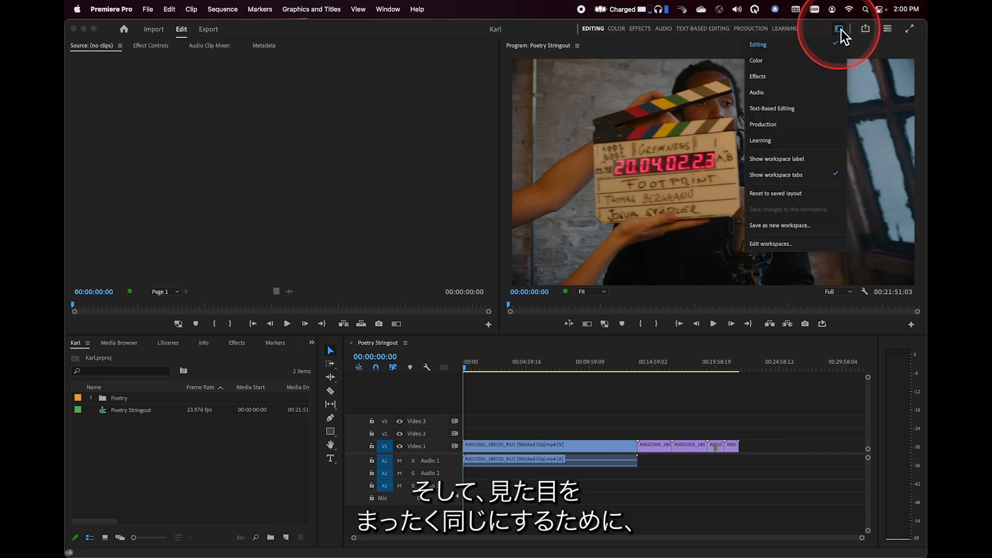
left_click(780, 198)
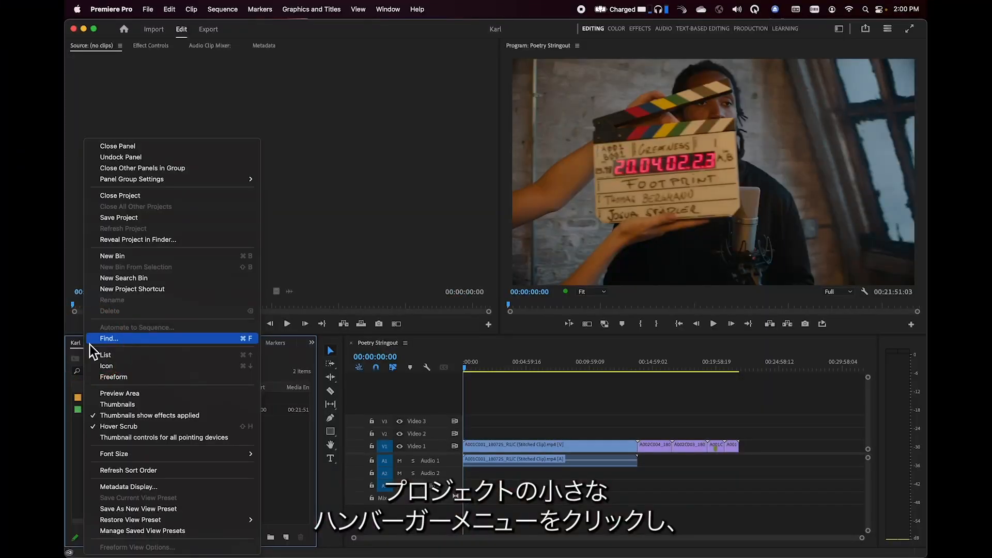
Reveal the Karl project file in Finder and bring the Finder window over the workspace
left_click(124, 241)
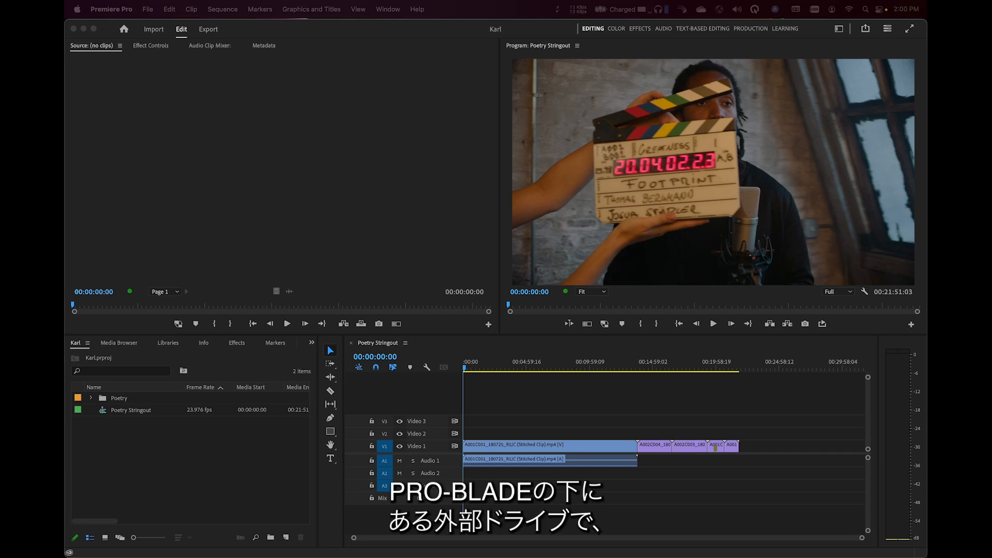
left_click_drag(65, 127, 446, 113)
scroll(420, 315, "down", 5)
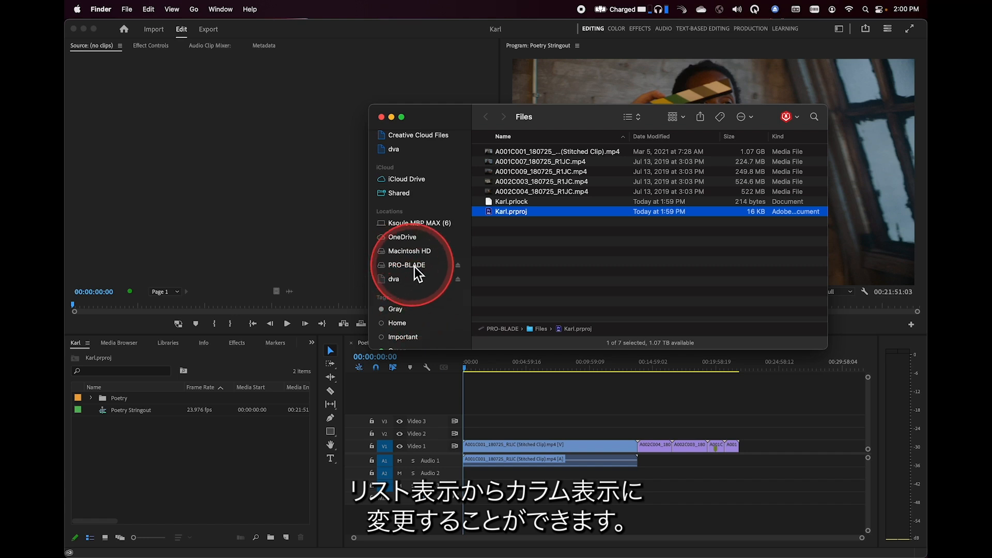
Show the Finder window as columns and check the Files folder on PRO-BLADE, selecting Karl.prproj
left_click(641, 117)
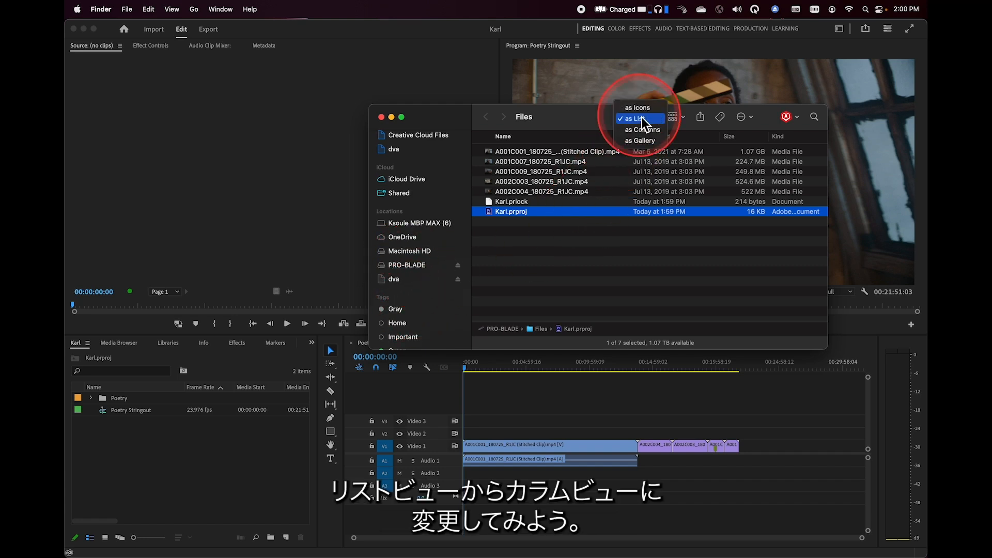
left_click(646, 131)
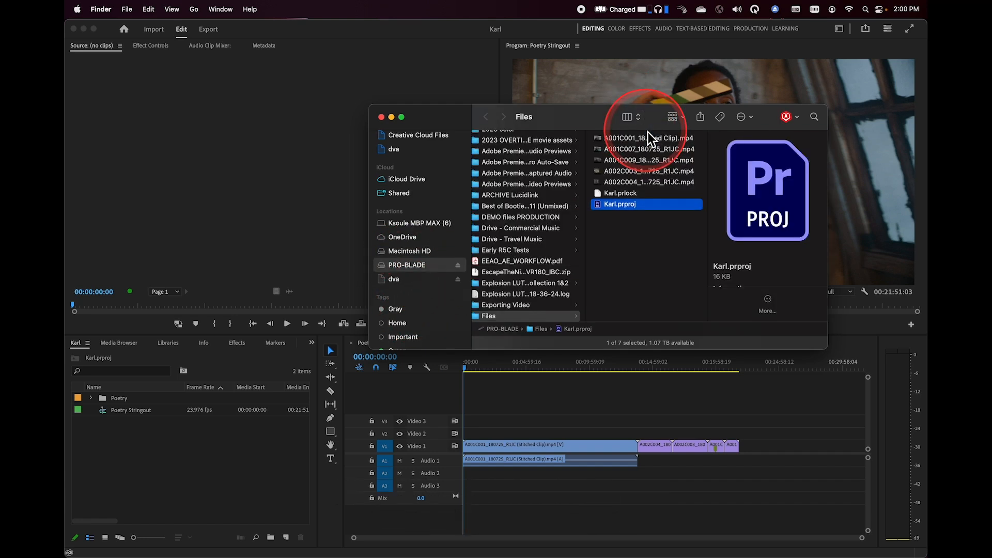
scroll(635, 268, "left", 2)
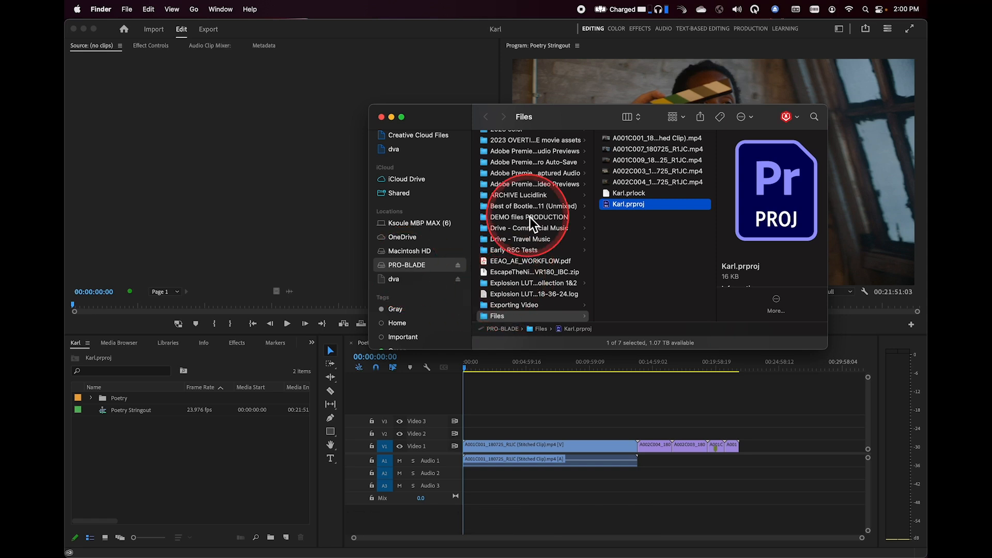
left_click(499, 316)
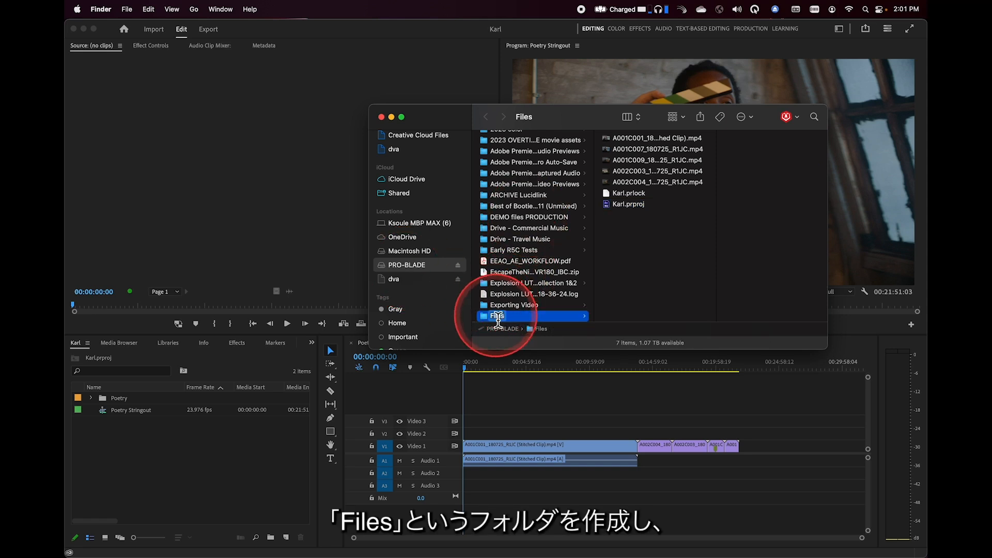
left_click(622, 206)
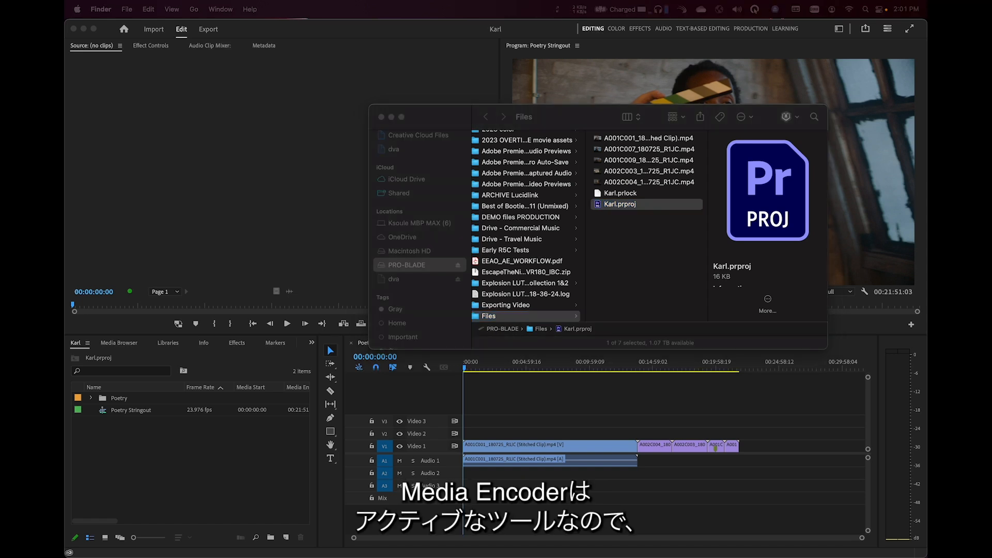
Bring up the Media Encoder window, review the copied clips in its queue, and put the window away
left_click_drag(64, 50, 365, 51)
left_click_drag(471, 50, 458, 27)
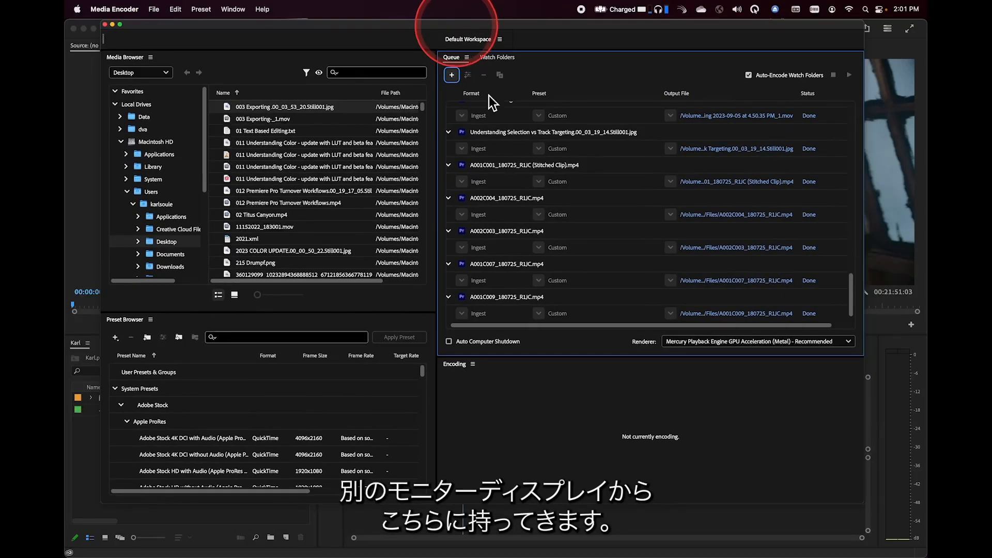
scroll(597, 275, "down", 1)
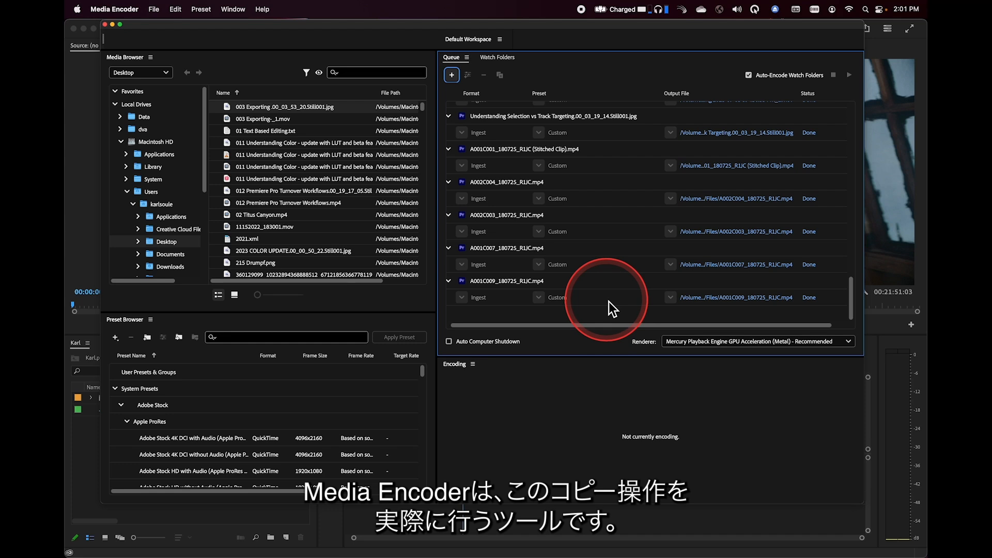
left_click(112, 25)
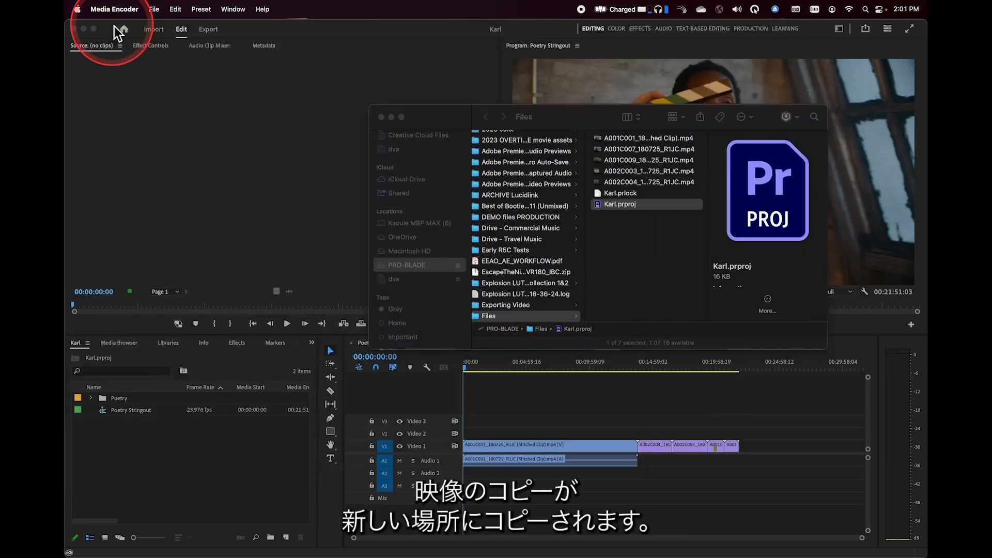
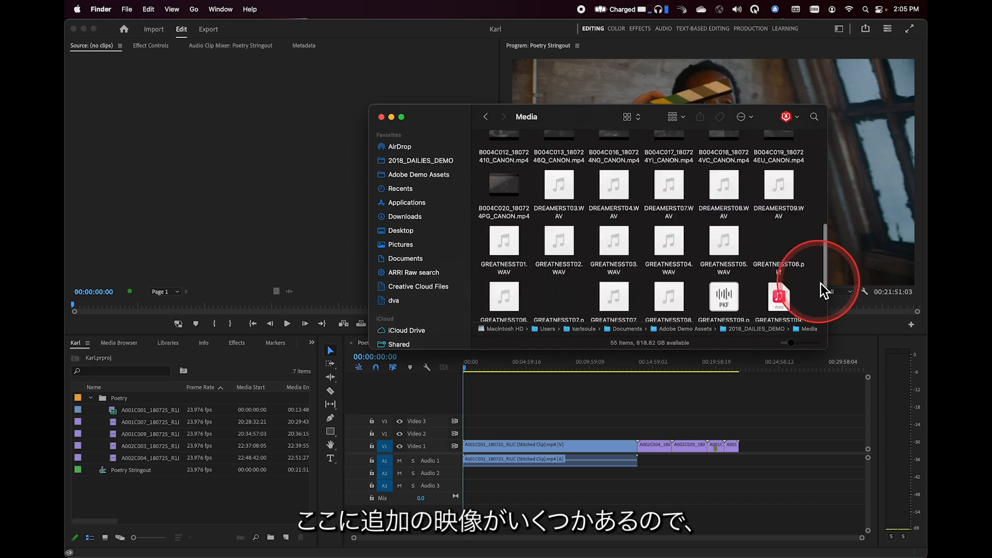
Import the B001C007_180724ZA clip from the Finder's Media folder into the Karl project's top level
scroll(821, 283, "up", 5)
left_click_drag(810, 230, 217, 500)
left_click(669, 201)
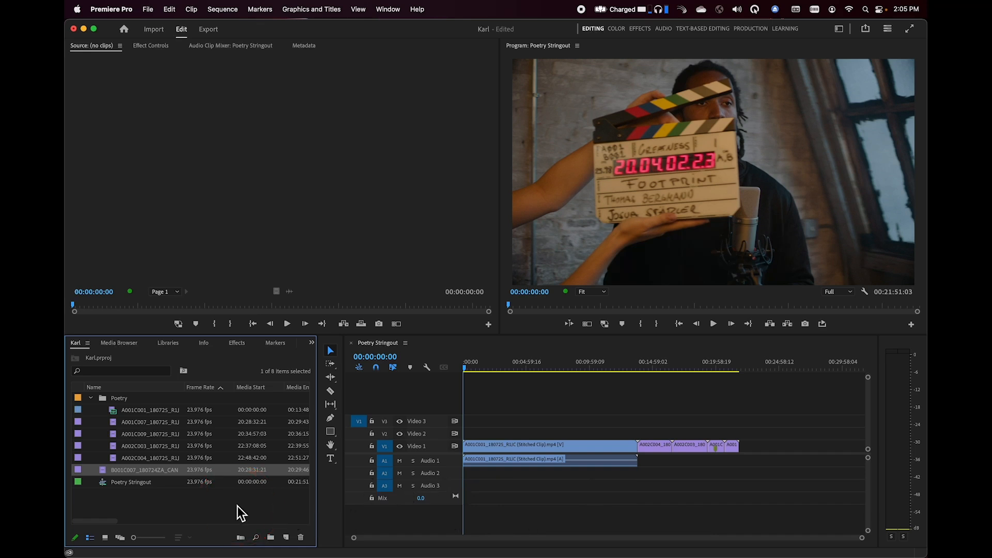
Start another media import and browse on PRO-BLADE through 2023 OVERTIME movie assets and Overtime PT2 to folder 001
double_click(181, 503)
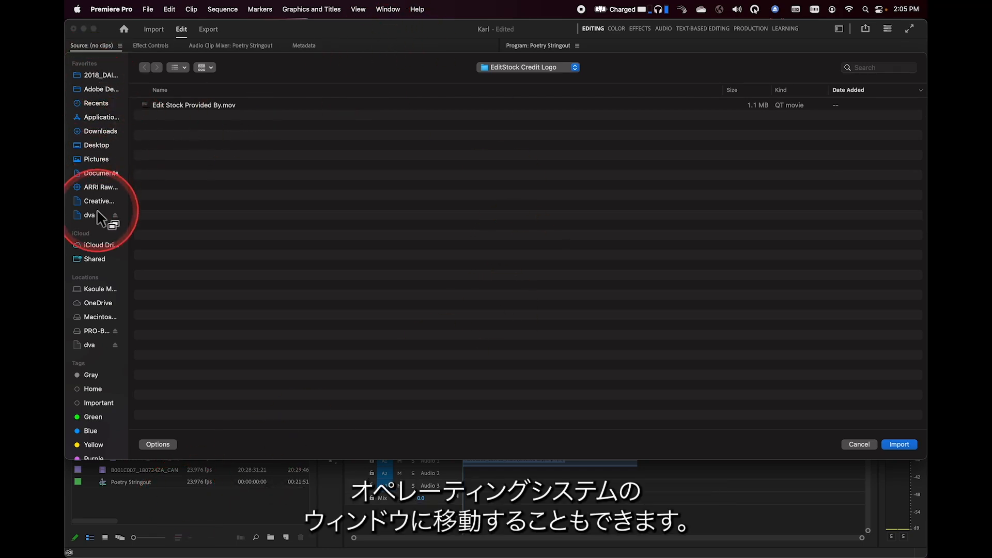
left_click(92, 331)
left_click(91, 345)
left_click(92, 331)
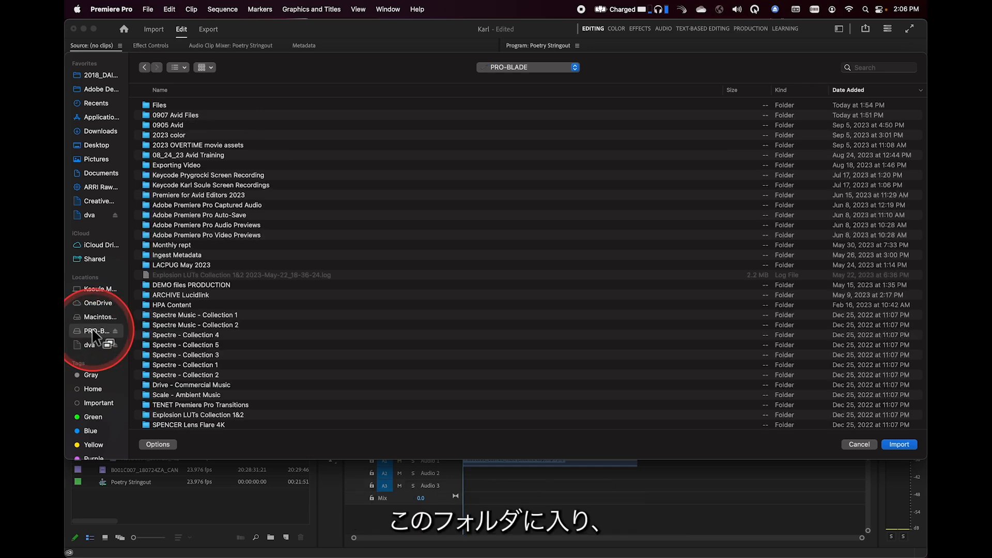
double_click(155, 145)
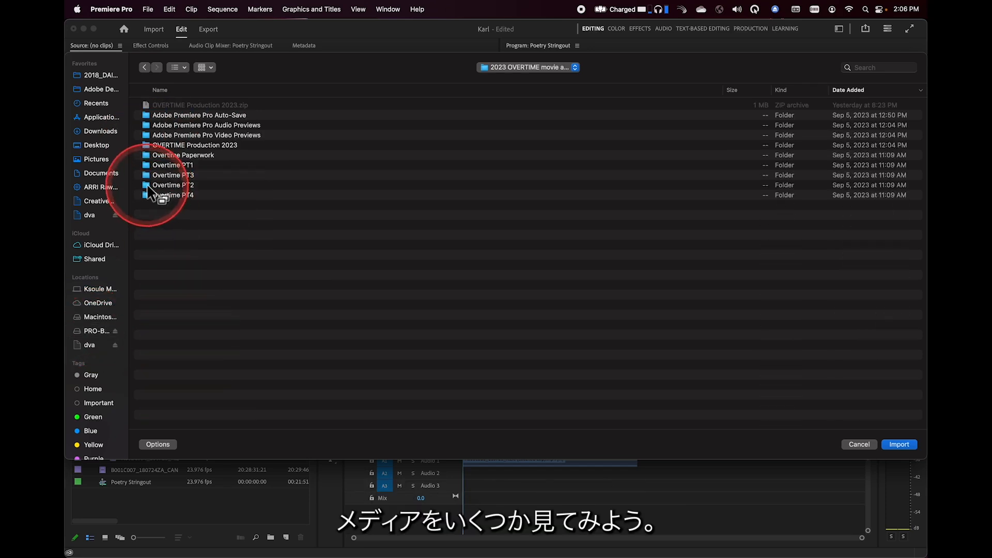
double_click(148, 185)
double_click(155, 125)
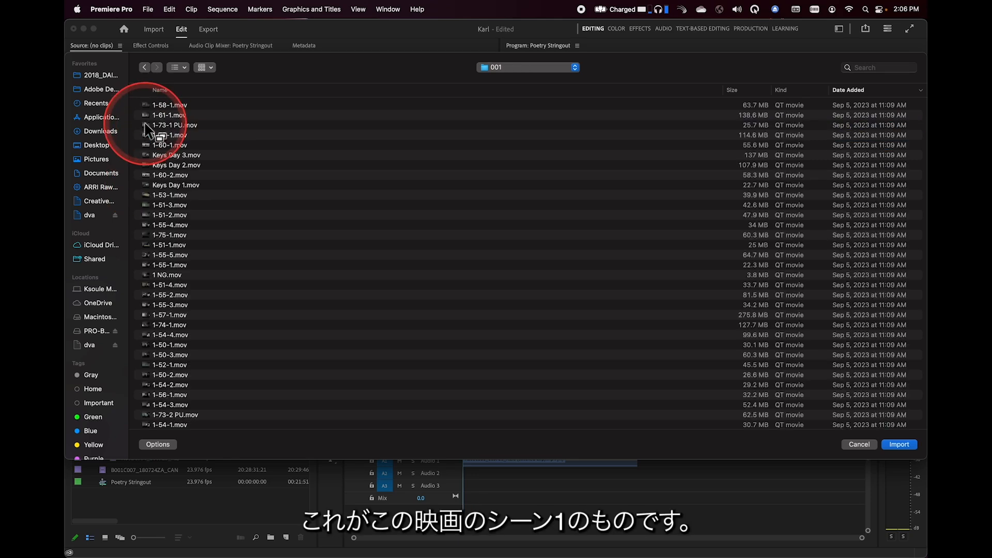
Import the range of clips from 1-59-1.mov through 1-54-2.mov and look over them in the project
left_click(254, 137)
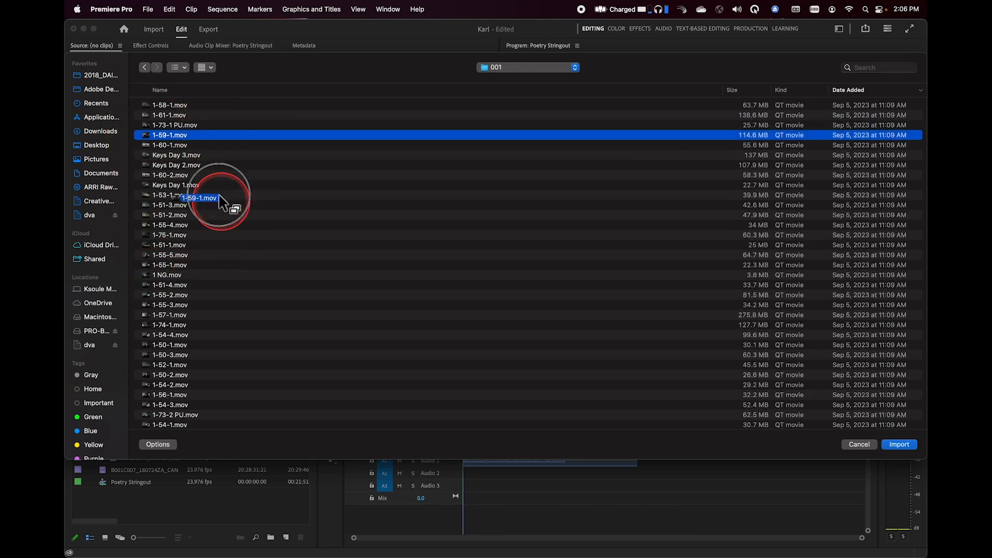
scroll(138, 419, "down", 1)
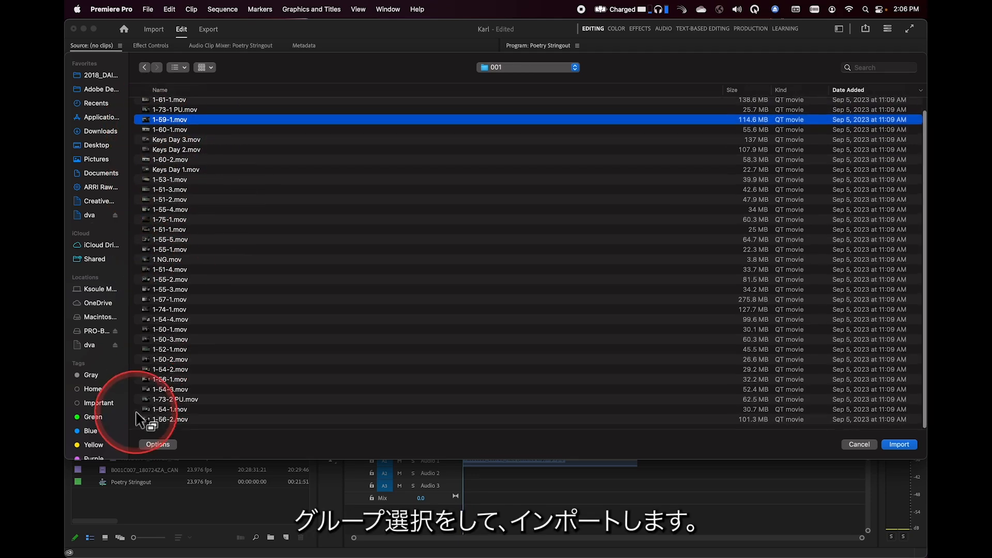
left_click(161, 370, "shift")
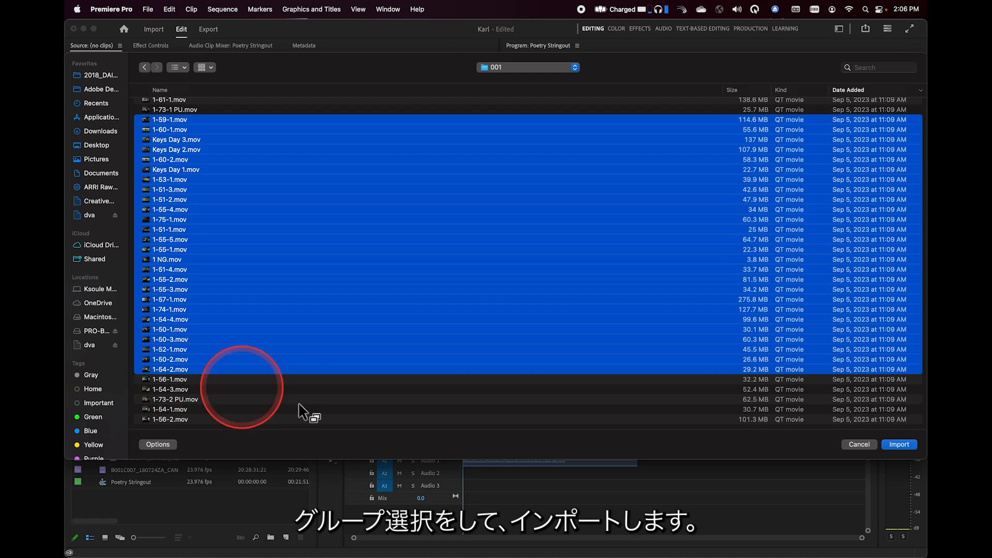
left_click(900, 445)
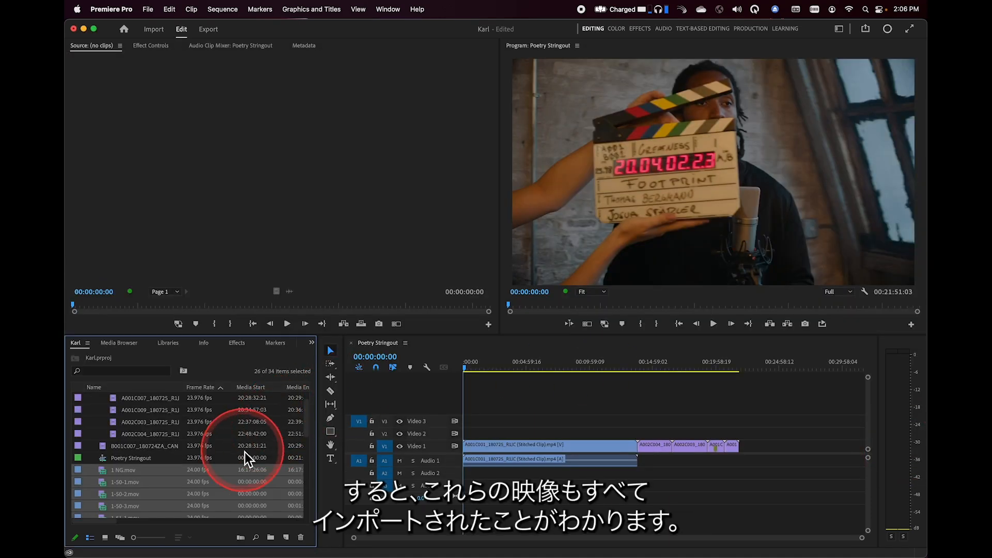
scroll(245, 452, "down", 5)
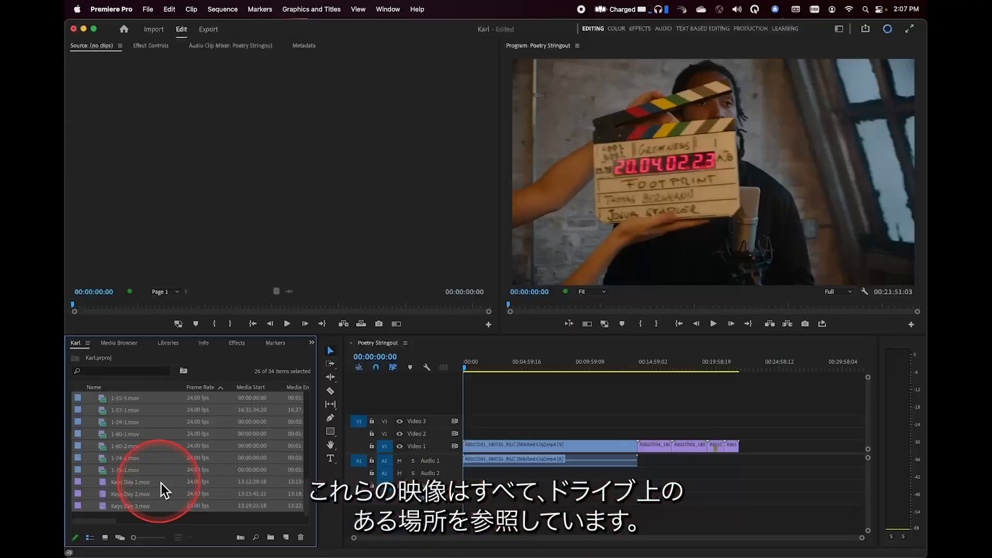
Make the clips 1 NG.mov through 1-51-1.mov offline, with Media Files Remain on Disk
left_click(161, 483)
left_click(101, 471)
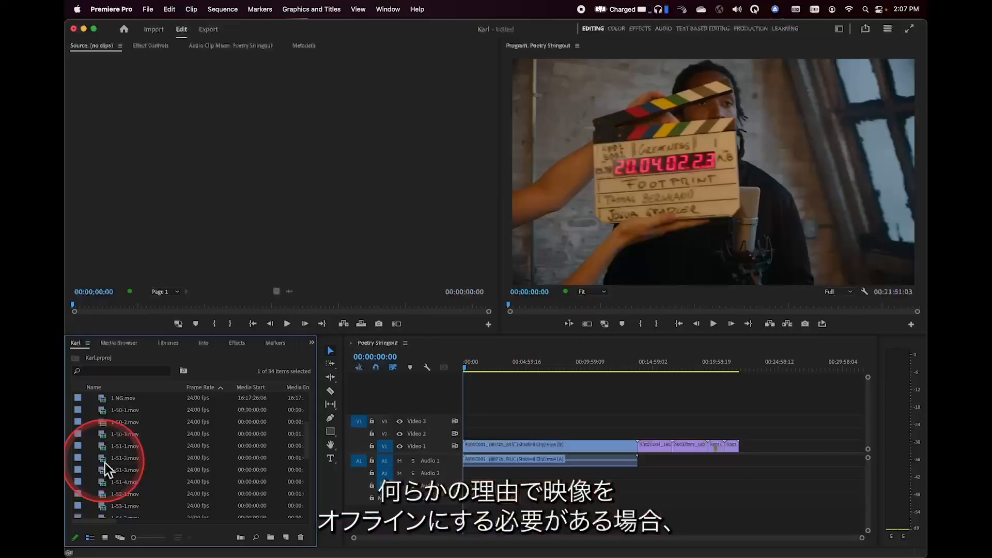
scroll(103, 461, "up", 1)
left_click(104, 434)
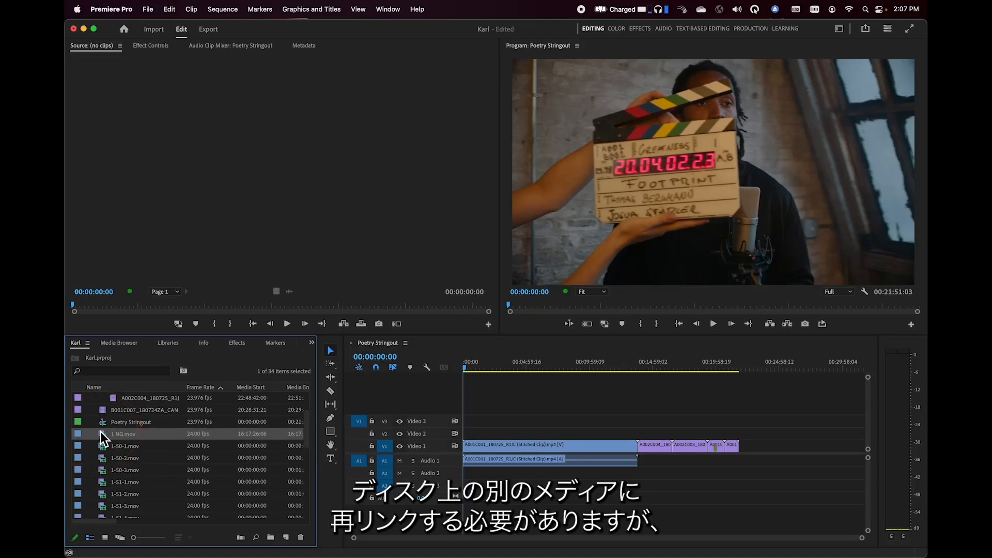
left_click(106, 480, "shift")
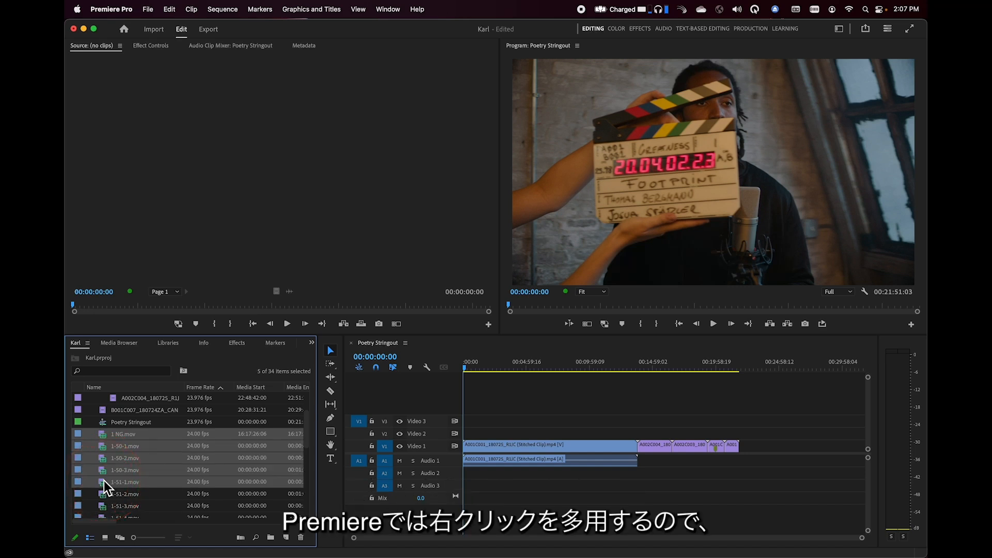
right_click(104, 481)
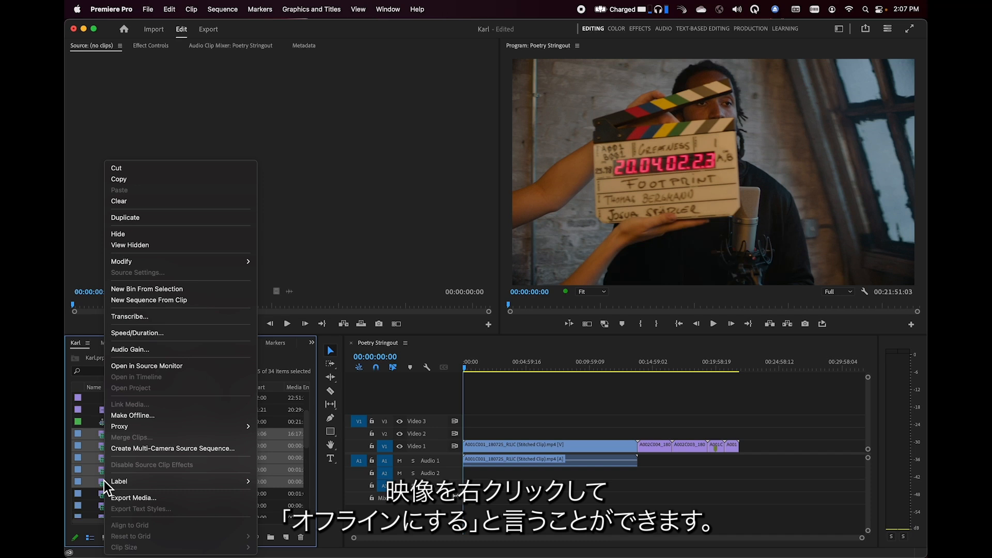
left_click(131, 422)
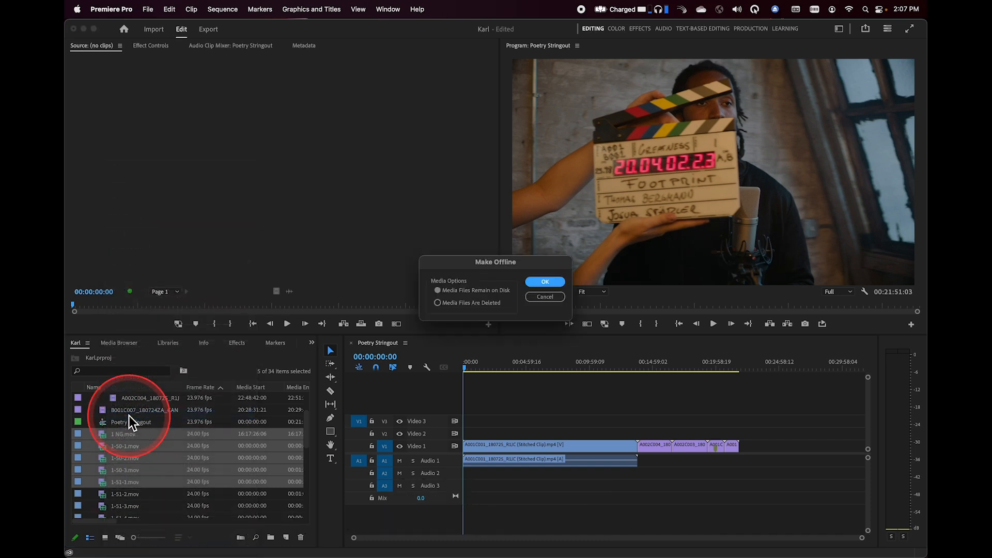
left_click(544, 282)
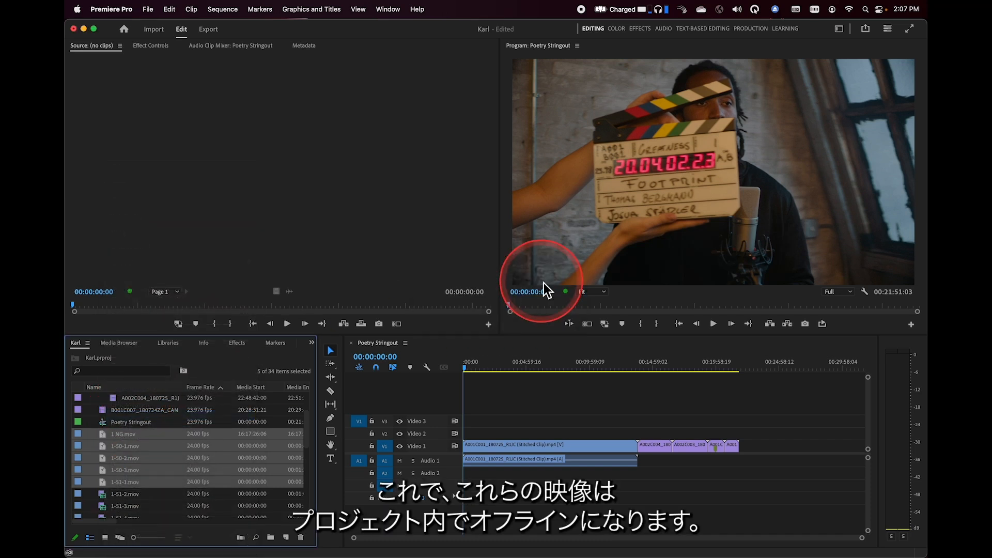
Select the offline clips 1 NG.mov through 1-51-1.mov and open Link Media for them
left_click(138, 480)
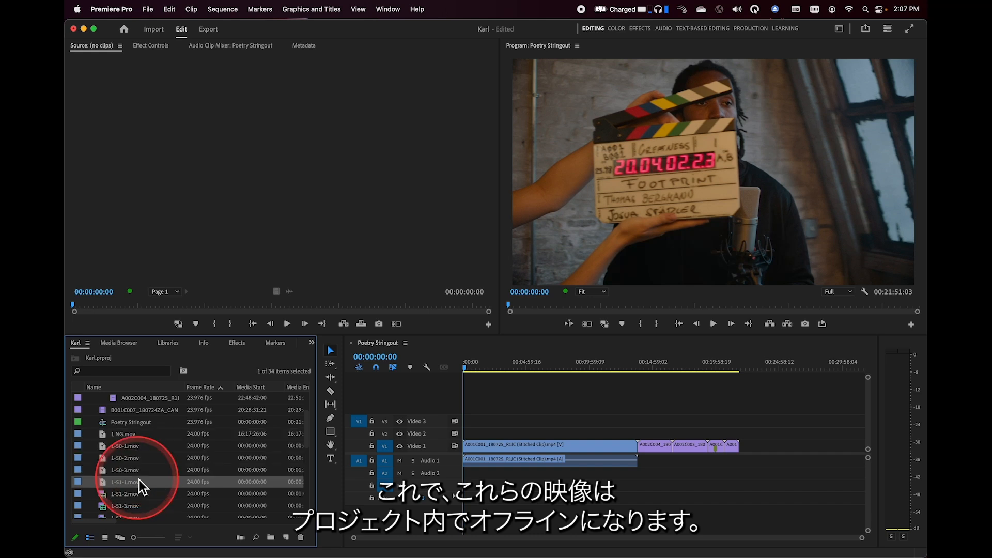
left_click(106, 432, "shift")
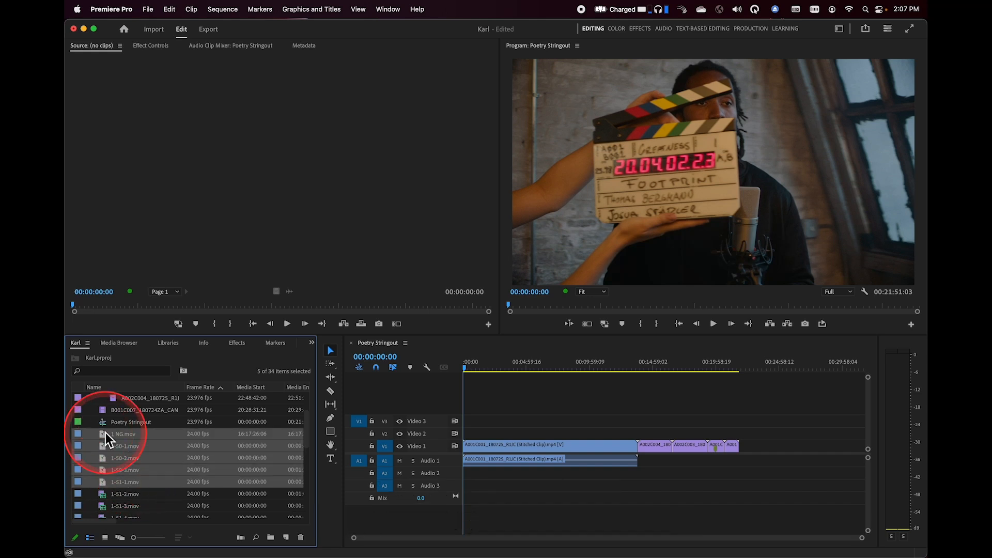
right_click(105, 432)
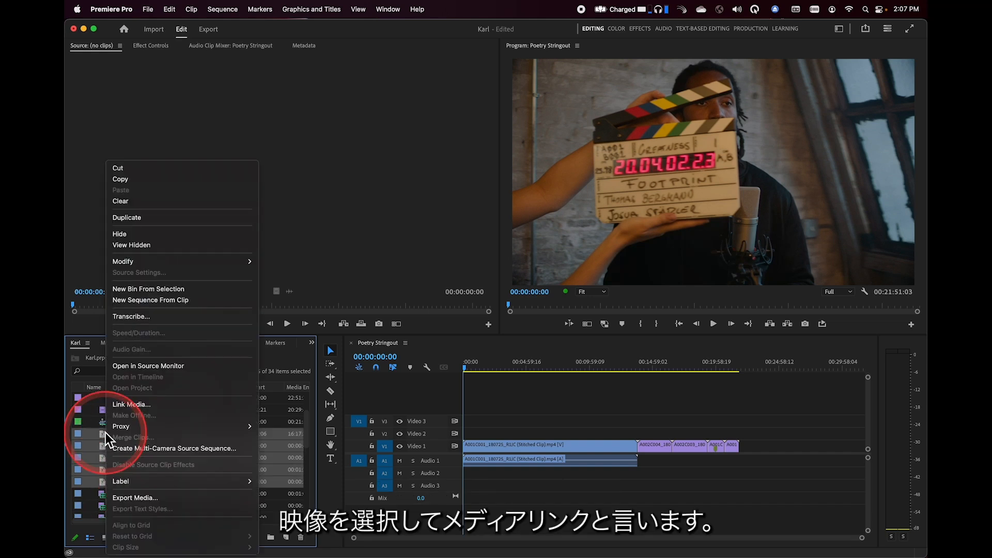
left_click(138, 407)
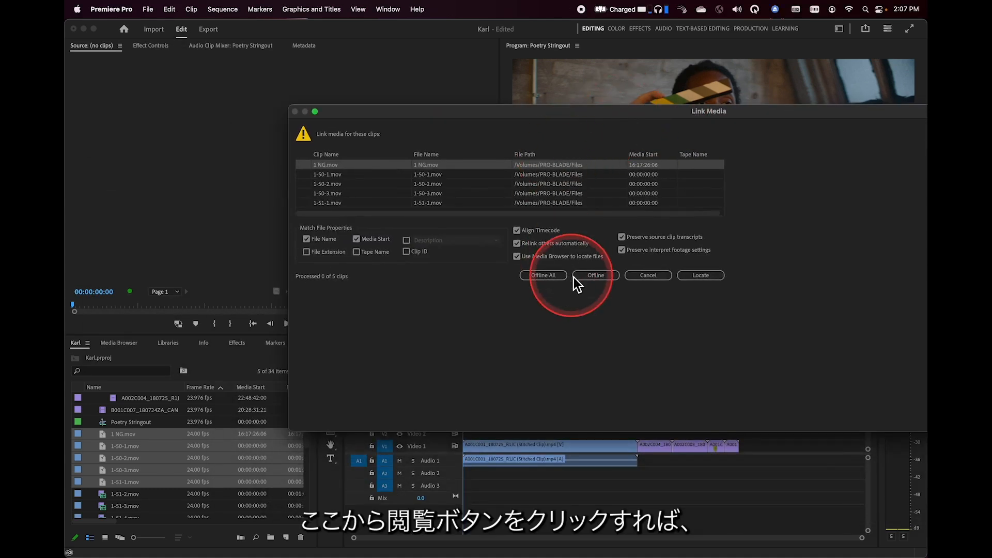
Locate 1 NG.mov in the Files folder and turn off Display Only Exact Name Matches to browse all its files
left_click(708, 275)
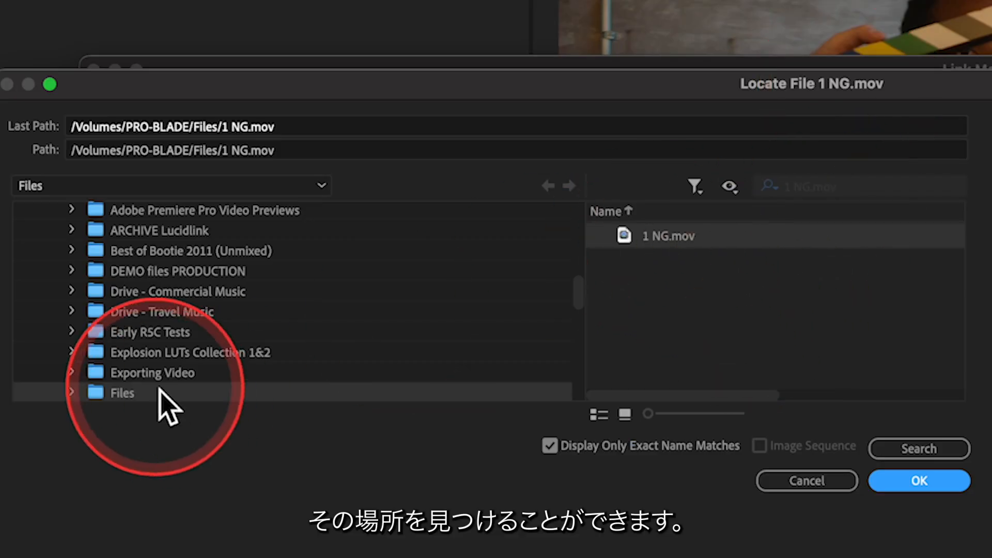
scroll(159, 388, "down", 1)
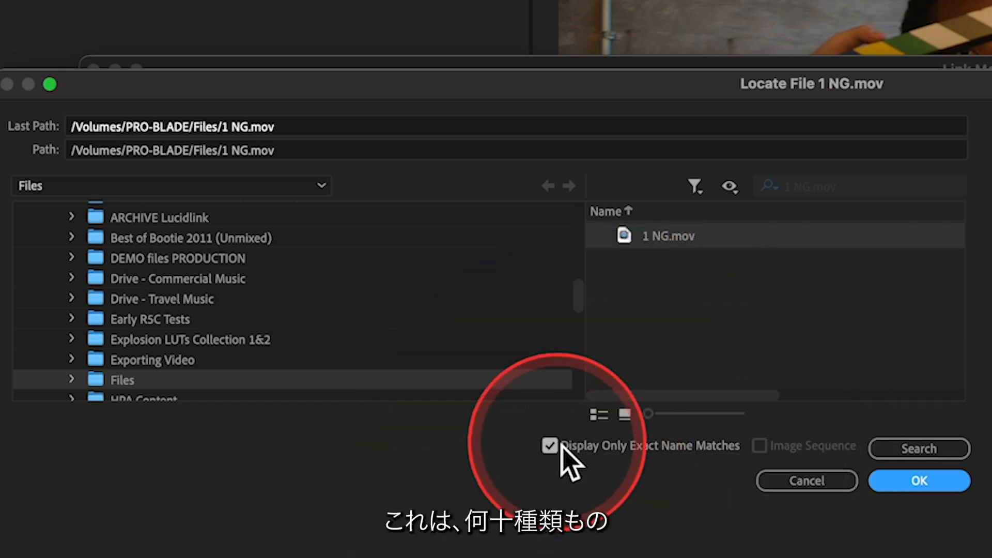
left_click(553, 446)
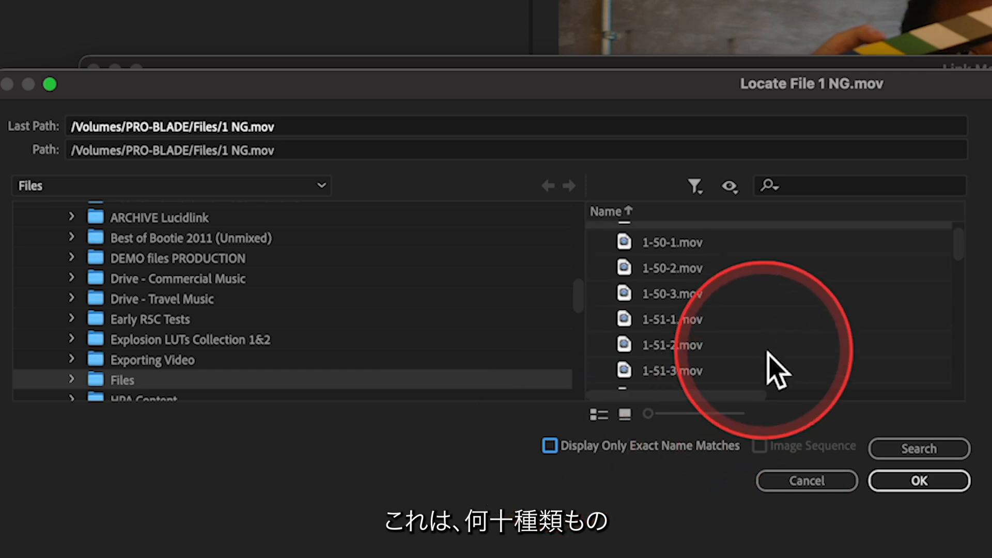
scroll(772, 364, "down", 15)
scroll(773, 364, "up", 15)
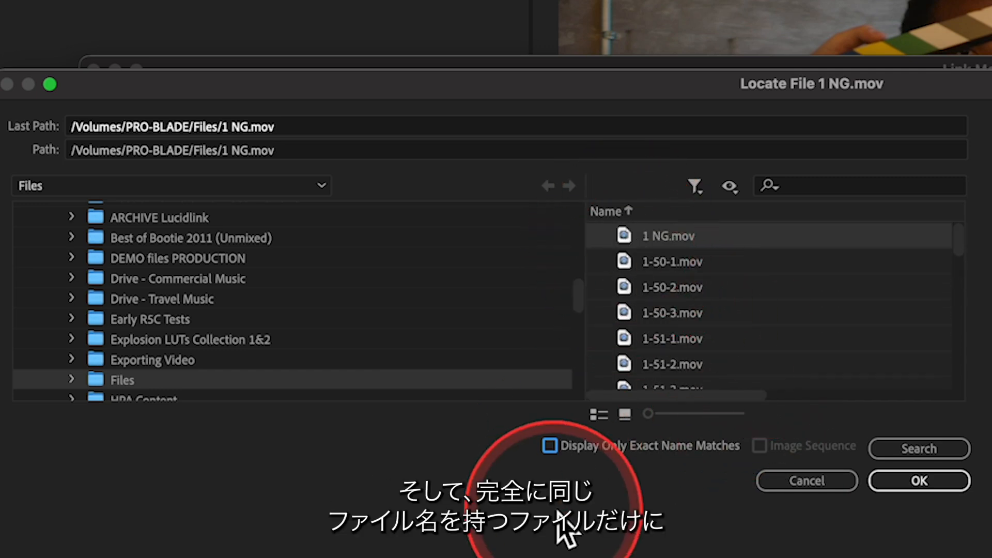
Restrict the file list to exact name matches and relink the offline clips using 1 NG.mov in the Files folder
left_click(550, 445)
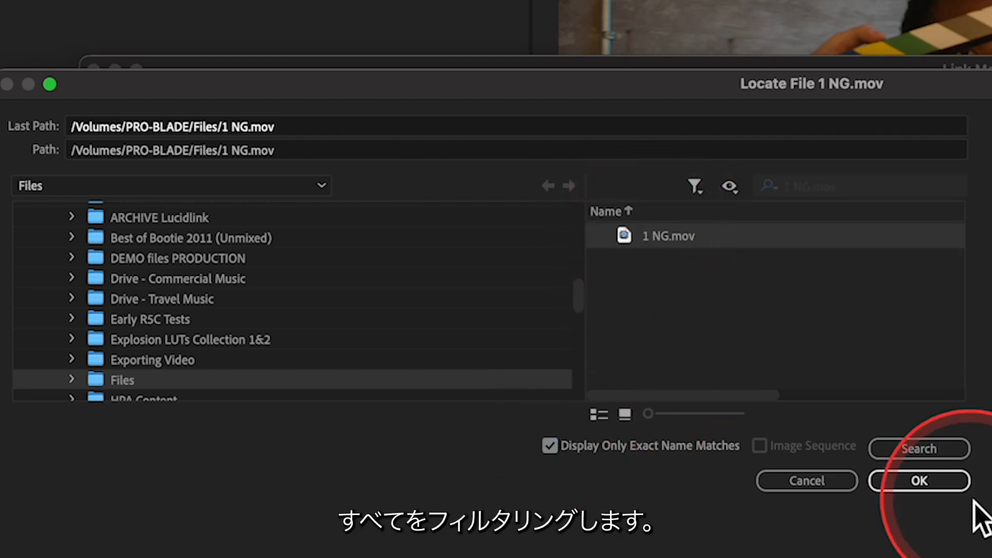
left_click(938, 483)
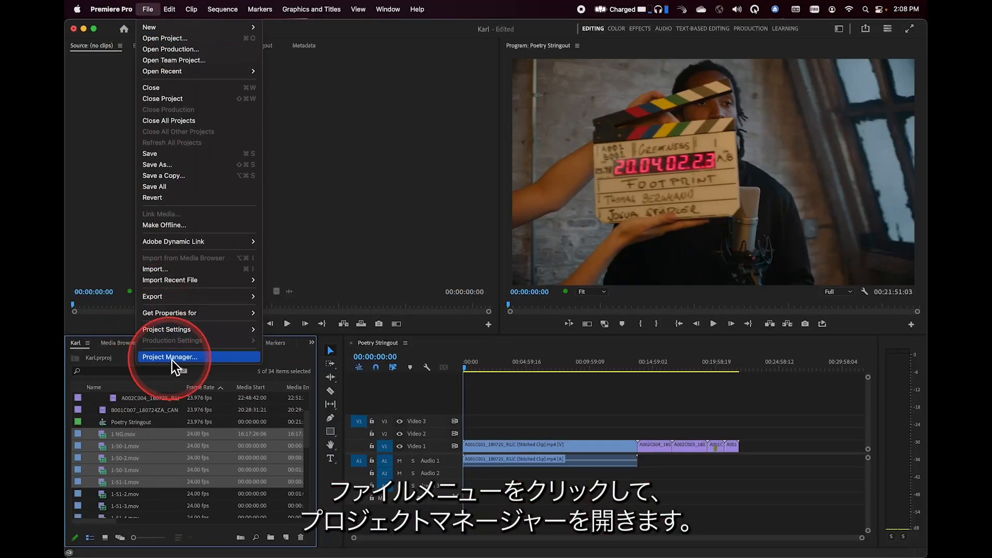
Open the Project Manager for the Poetry Stringout sequence and set the resulting project to Consolidate and Transcode
left_click(173, 356)
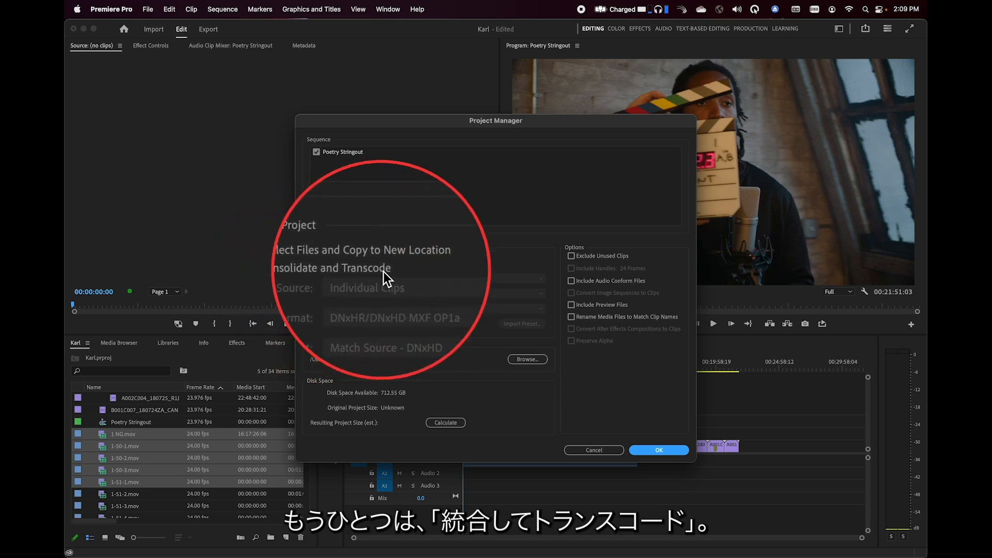
left_click(321, 271)
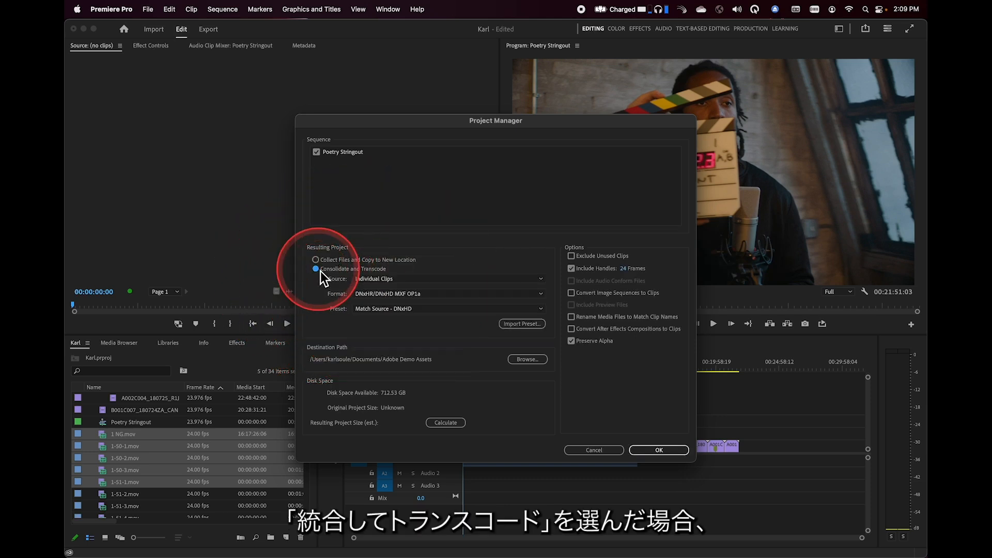
left_click(425, 298)
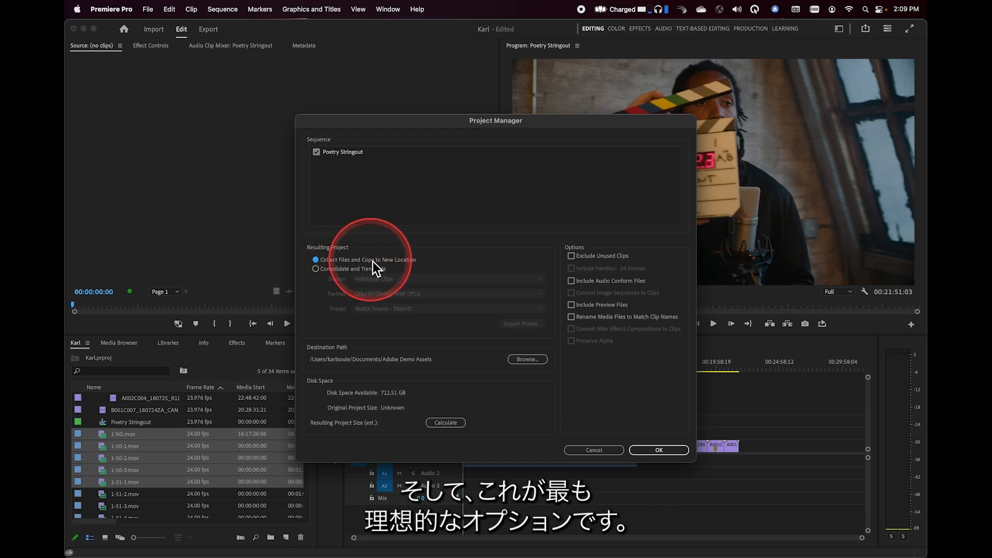
left_click(337, 269)
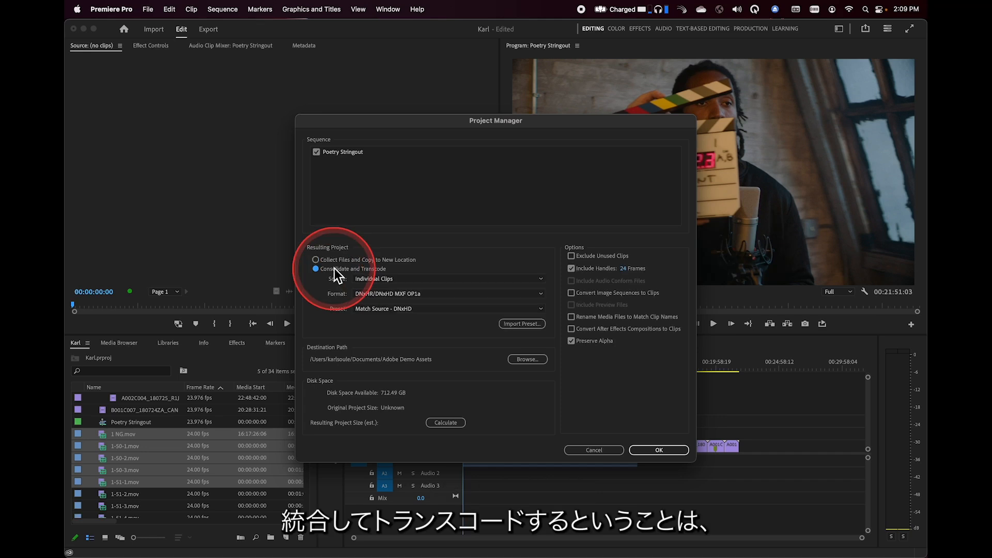
Set the transcode format to MXF OP1a and look over its presets, leaving Match Source - AVC-Intra selected
left_click(416, 310)
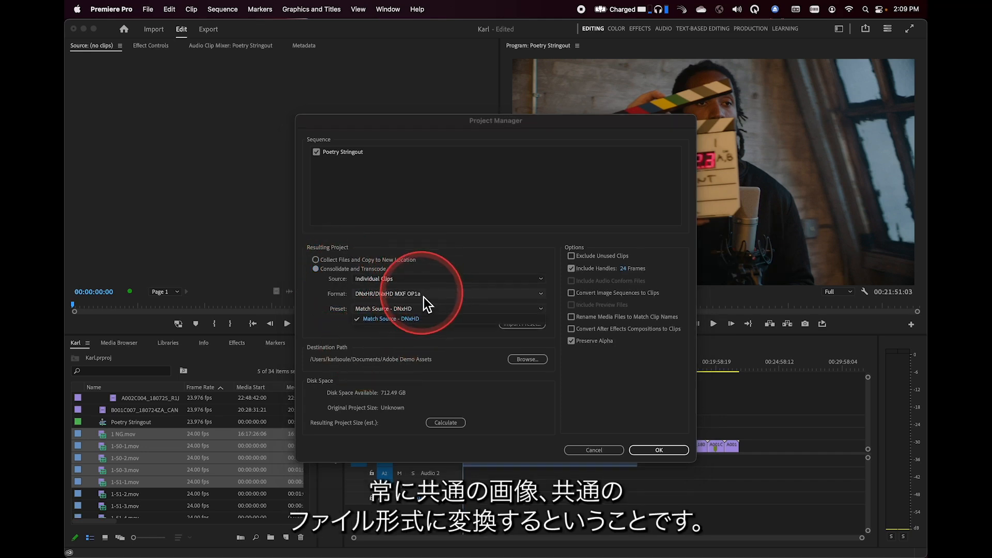
left_click(431, 296)
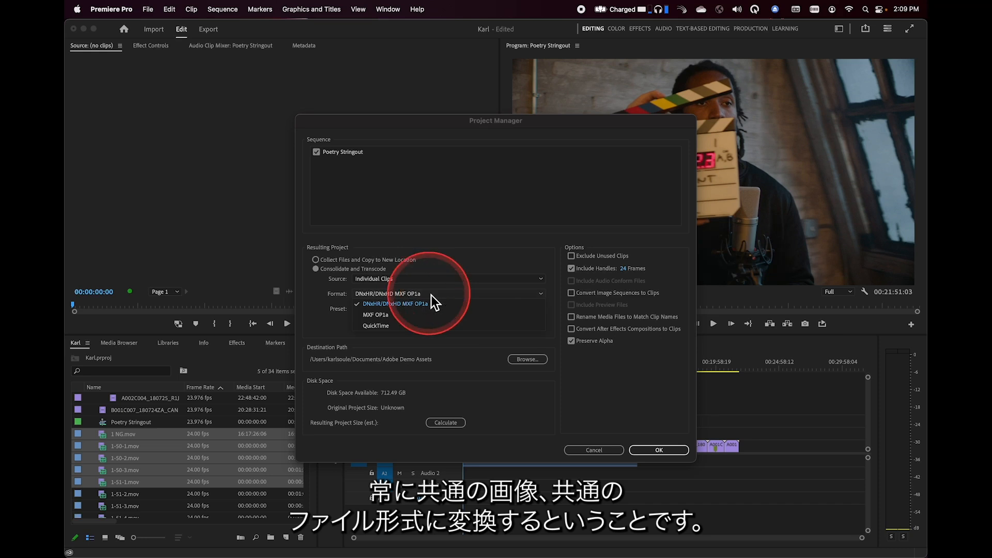
left_click(384, 316)
left_click(394, 310)
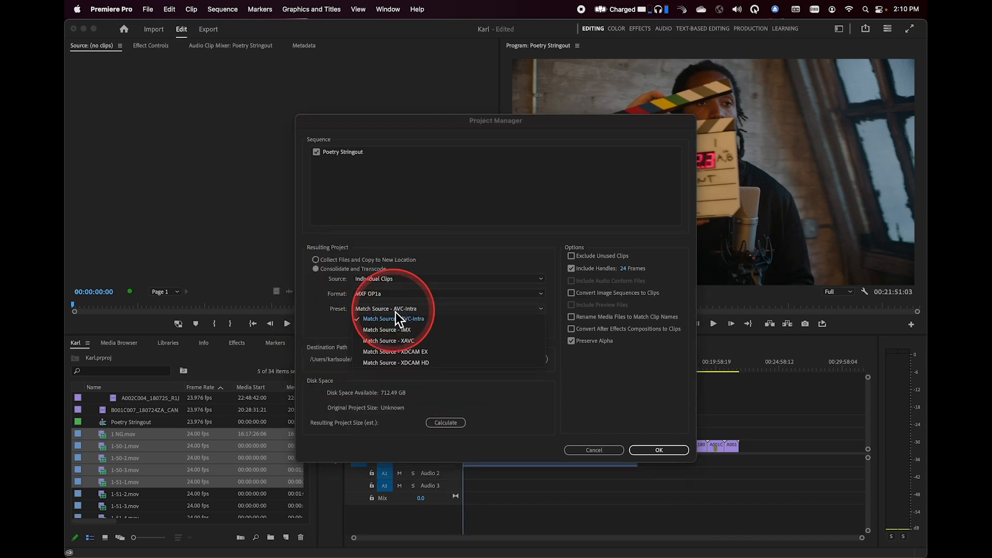
left_click(376, 313)
Set the transcode format to QuickTime and review its presets, leaving Match Source - Apple ProRes 422 HQ selected
left_click(380, 289)
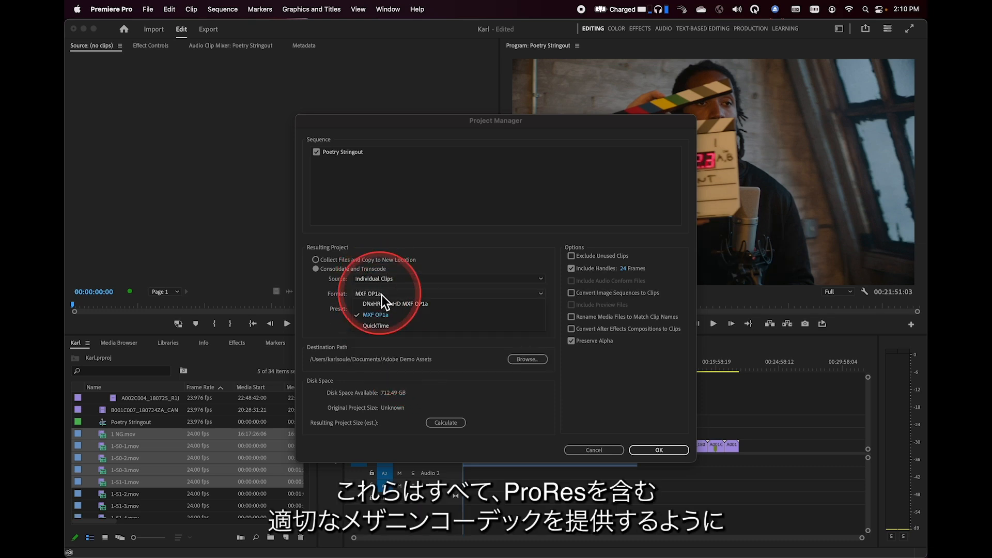
left_click(386, 327)
left_click(389, 313)
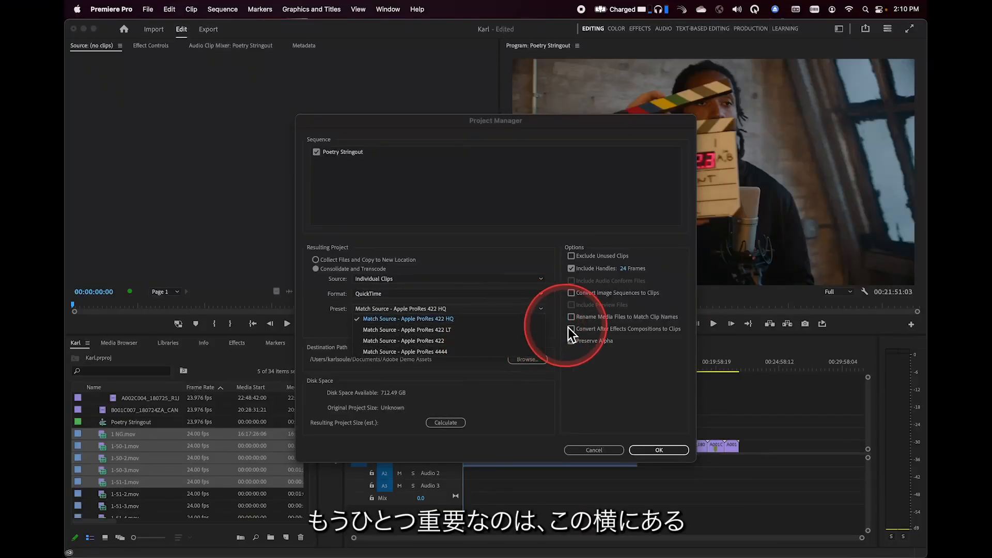
left_click(560, 326)
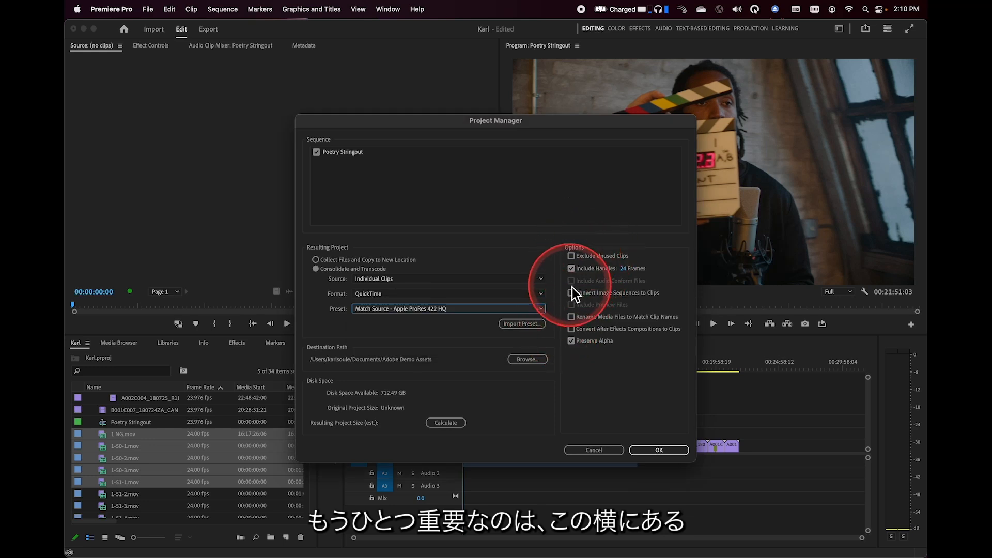